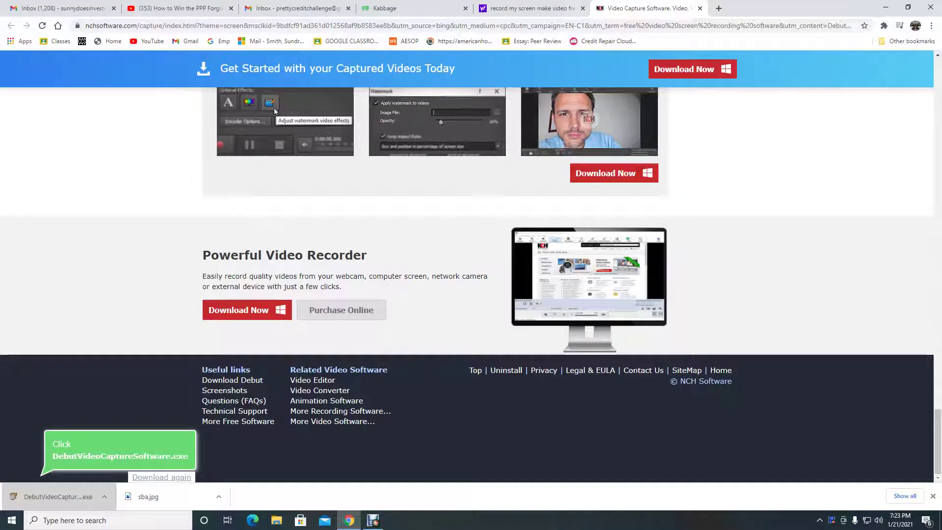
left_click(412, 8)
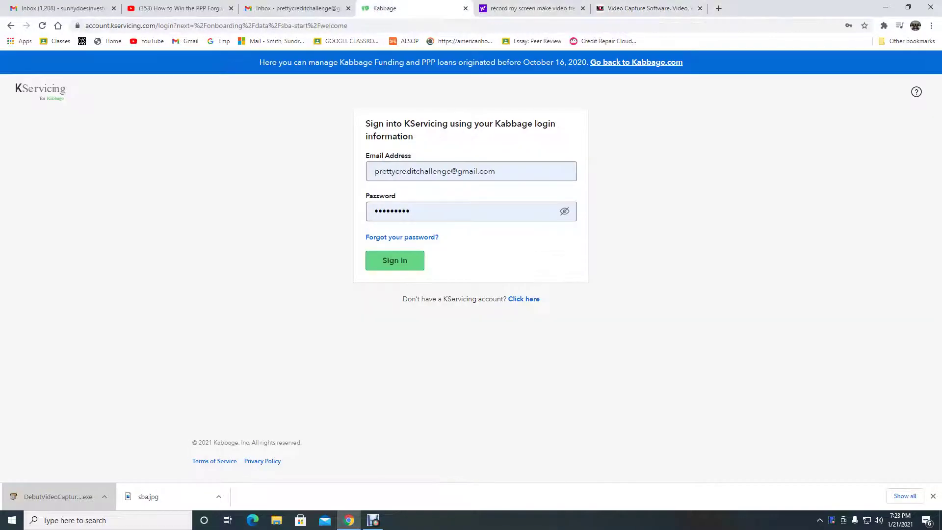
left_click(304, 8)
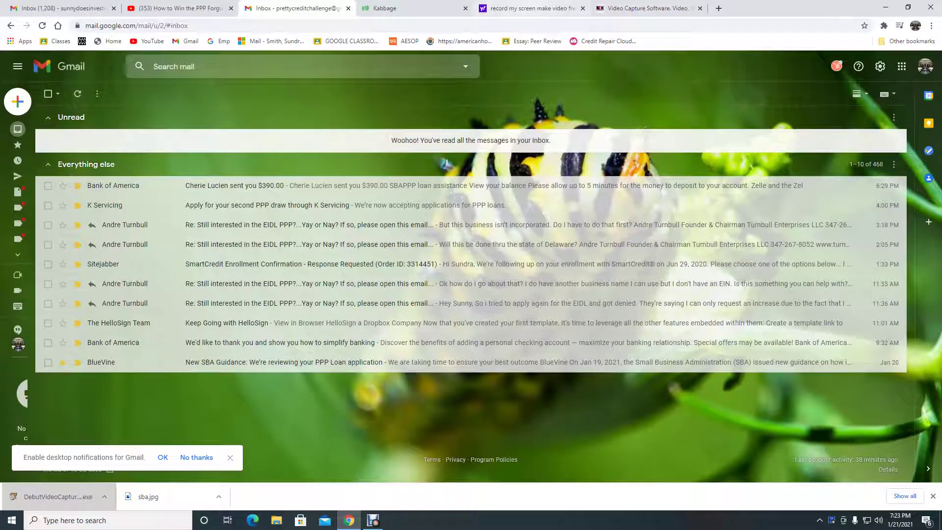
left_click(528, 8)
key("ctrl+Tab")
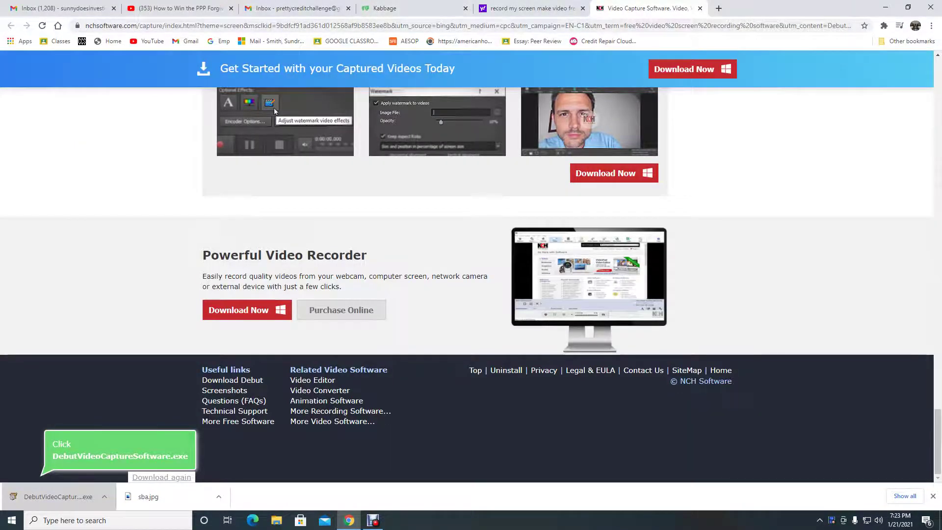
left_click(349, 521)
key("super+d")
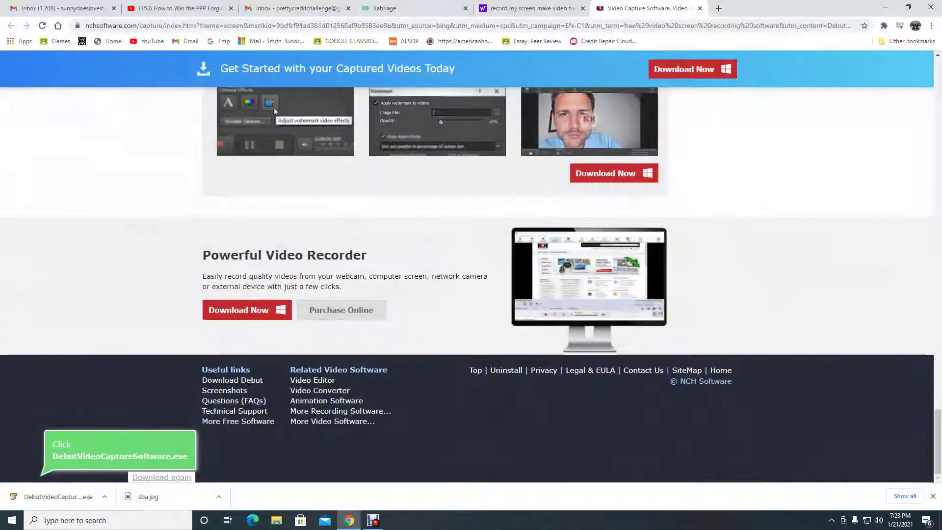
Step: Sign in to KServicing with the saved account credentials and open the Second Draw PPP Loan application
key("ctrl+shift+Tab")
key("ctrl+shift+Tab")
key("Return")
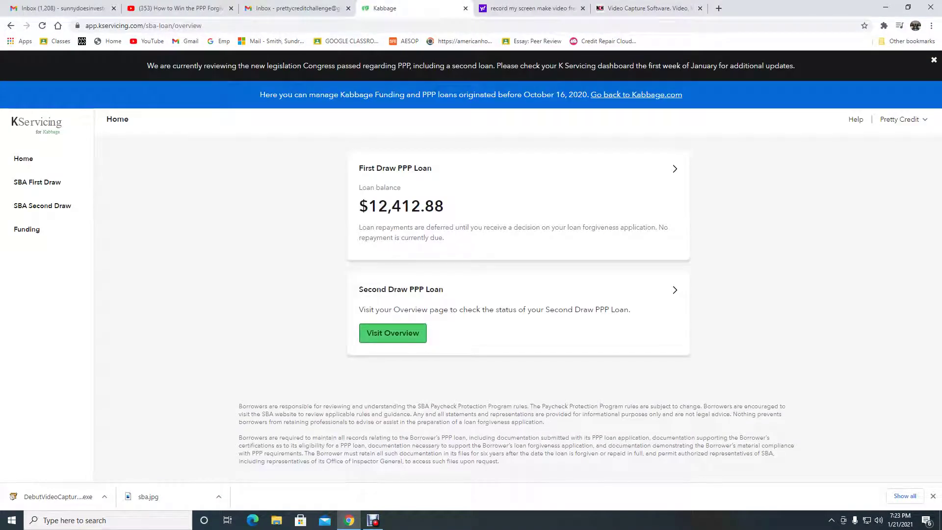
left_click(393, 333)
left_click(292, 235)
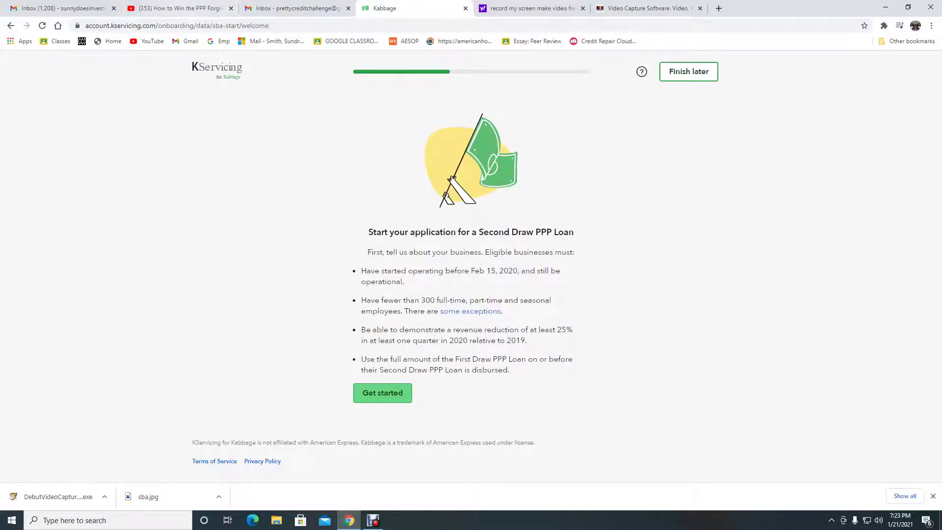
Step: Play the YouTube video "How to Win the PPP Forgiveable Loan in 6 Easy Steps" in full screen
left_click(180, 8)
left_click(89, 406)
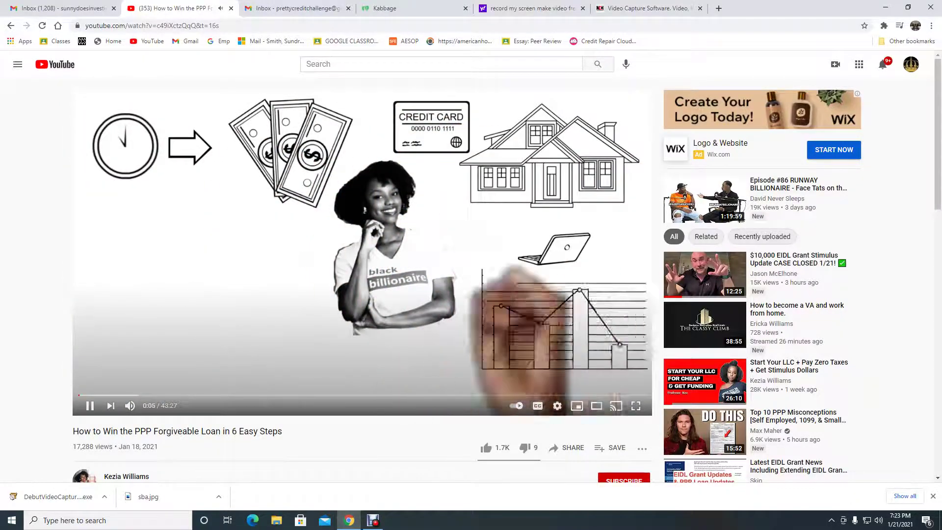
left_click(636, 406)
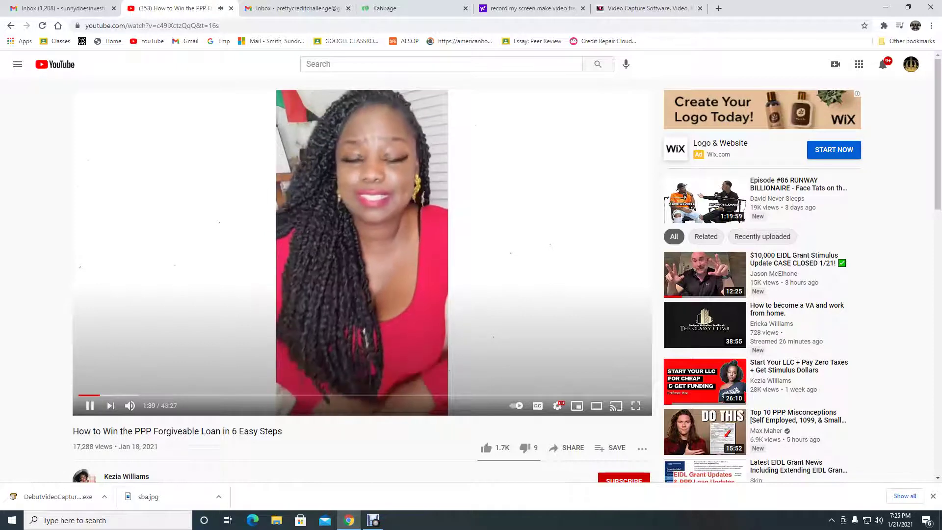
Step: Return to the KServicing page, start the Second Draw application and review the business and personal account details
key("ctrl+4")
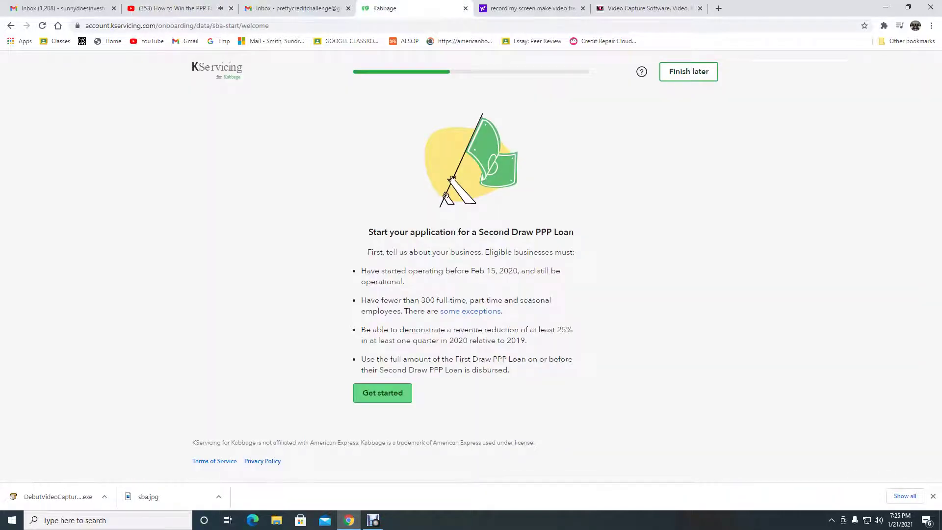
left_click(386, 392)
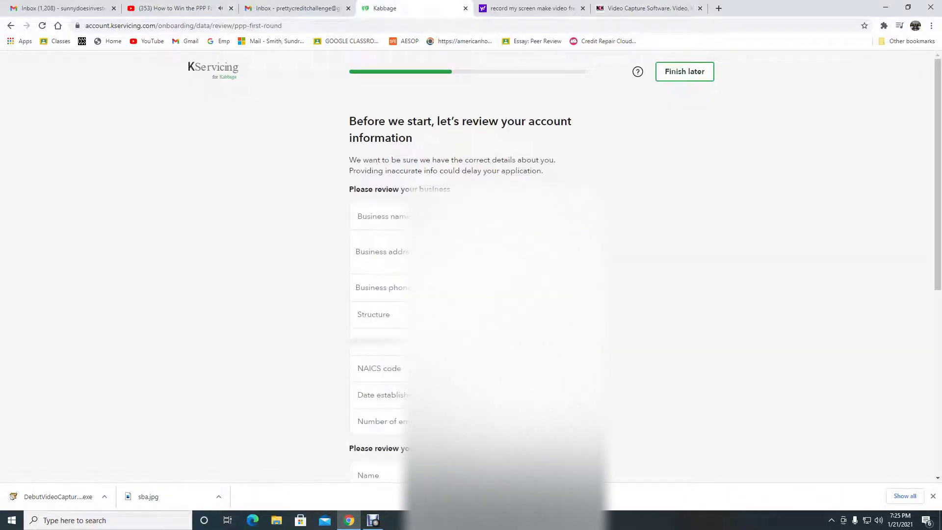
scroll(472, 265, "down", 1)
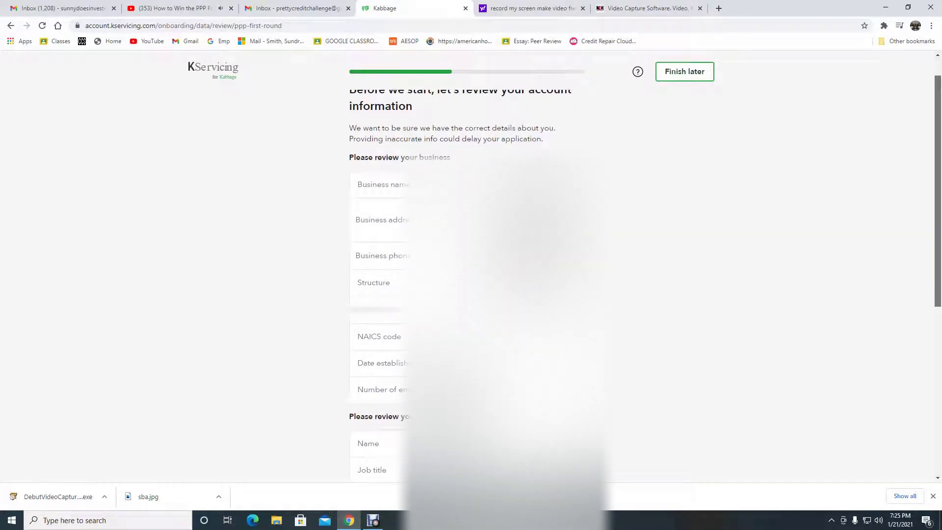
scroll(471, 265, "down", 1)
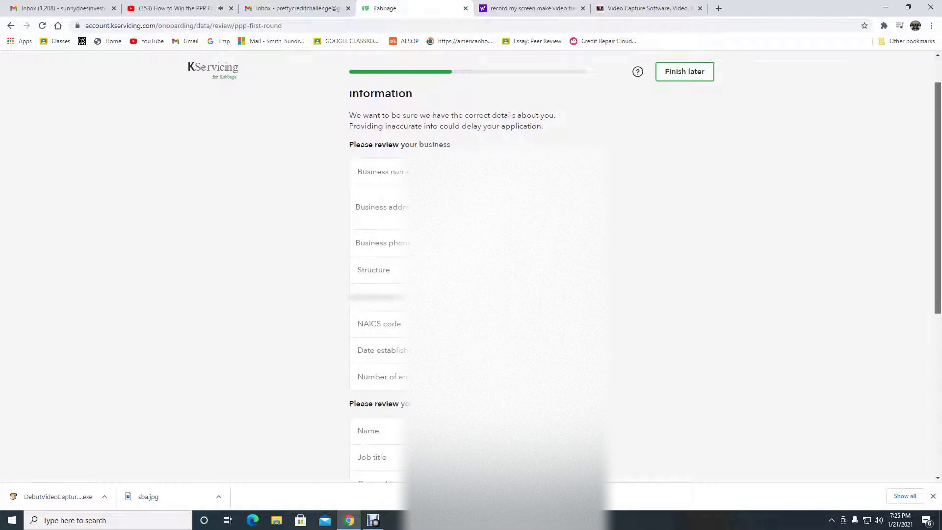
scroll(472, 265, "down", 1)
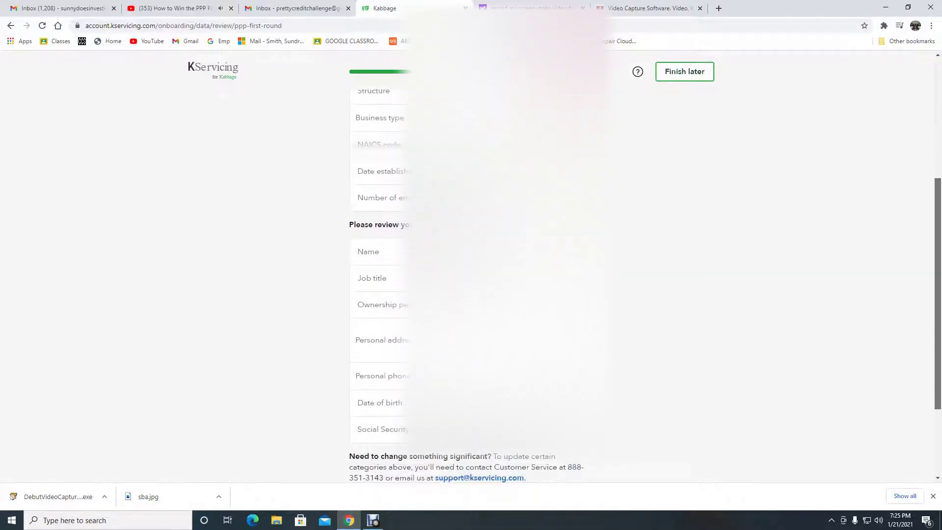
Step: Replace the personal phone number in the account details with the applicant's current number and save the update
left_click_drag(938, 294, 937, 301)
left_click(569, 361)
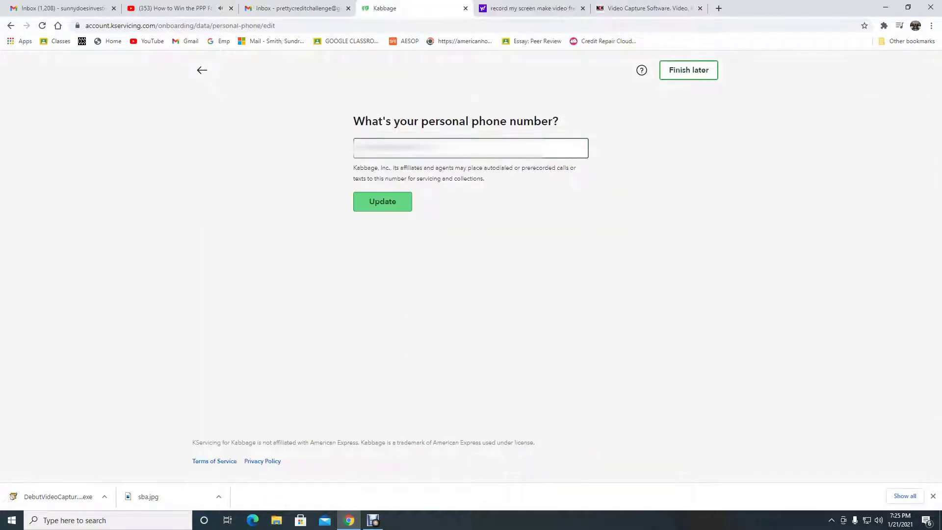
triple_click(392, 148)
key("BackSpace")
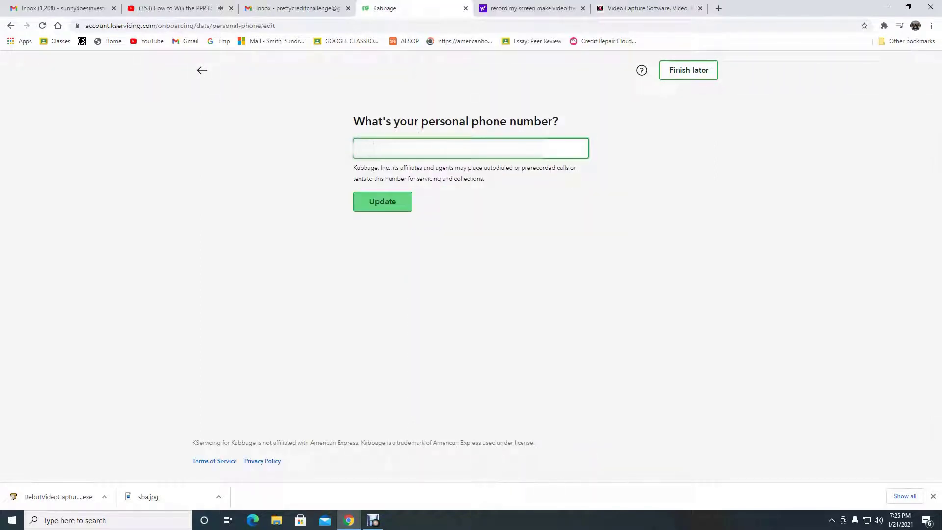
type("...")
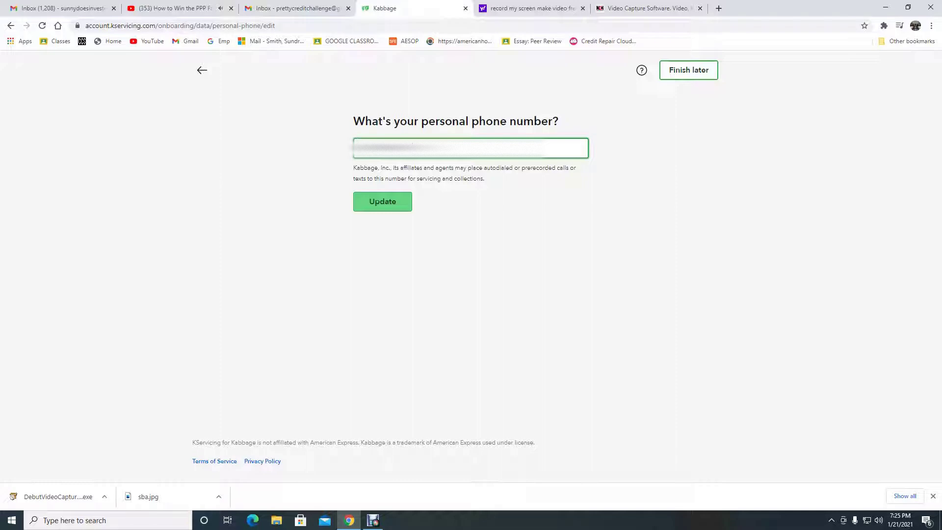
left_click(382, 201)
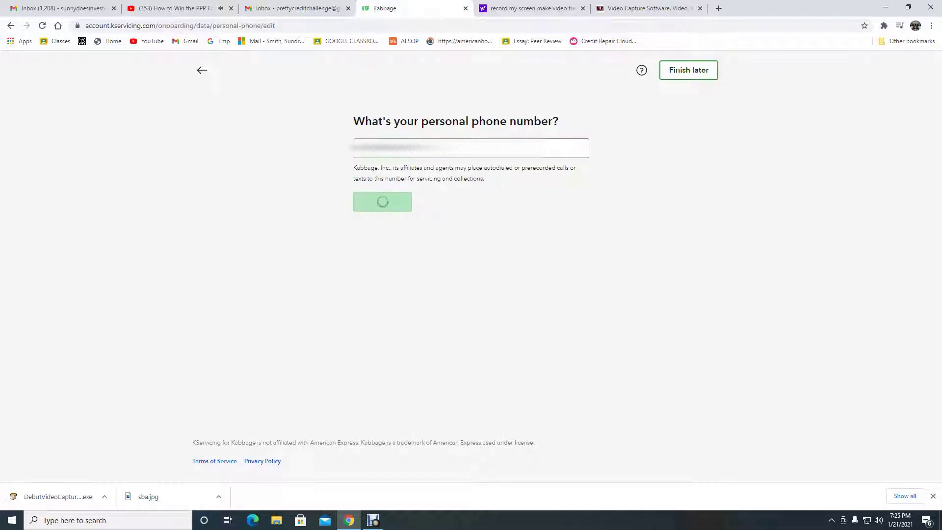
Step: Accept the reviewed account details and classify the business as an eligible self-employed individual
scroll(466, 270, "down", 7)
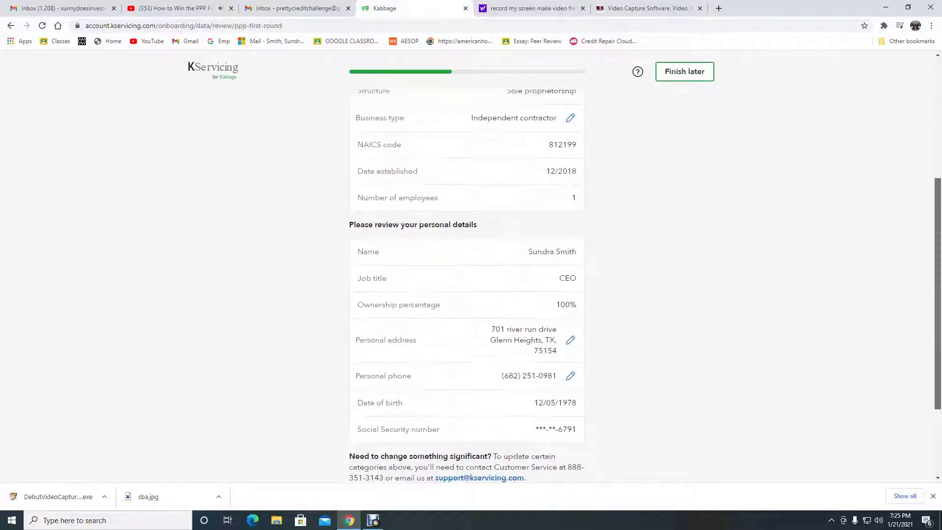
left_click(378, 396)
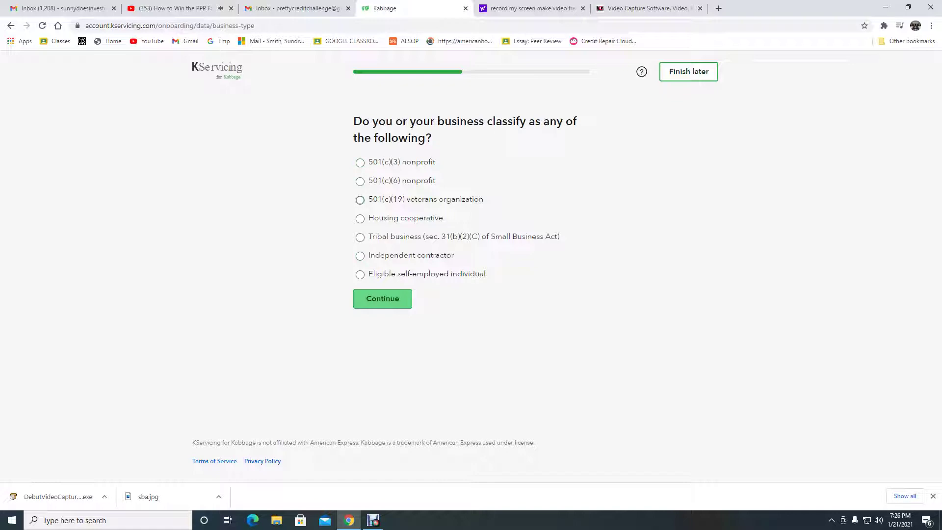
left_click(360, 274)
left_click(383, 298)
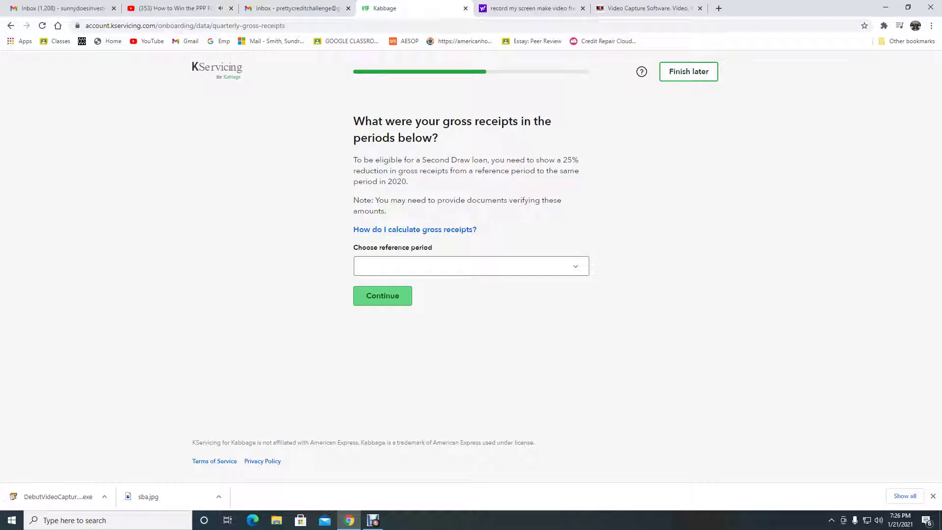
Step: Report Quarter 1 gross receipts of $12,000 for 2019 and $8,000 for 2020, and base the payroll calculation on the 2019 tax year
left_click(470, 266)
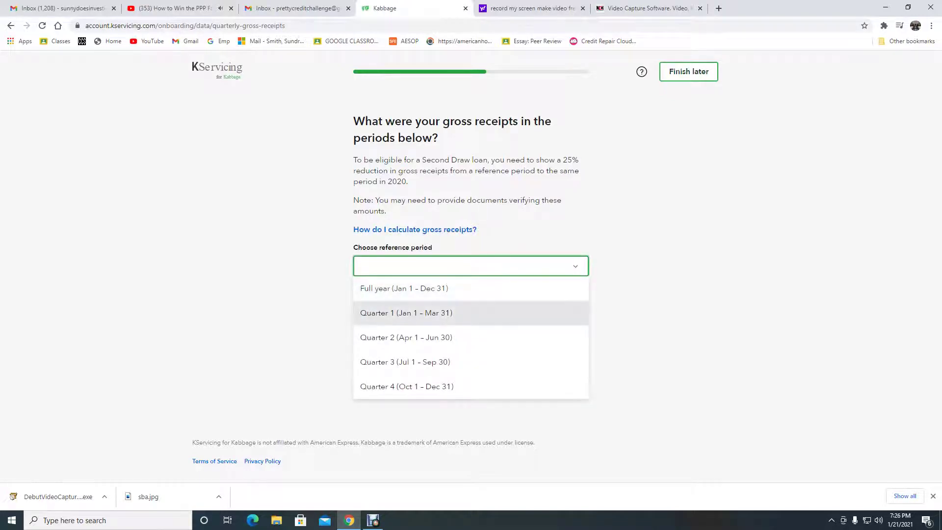
left_click(406, 313)
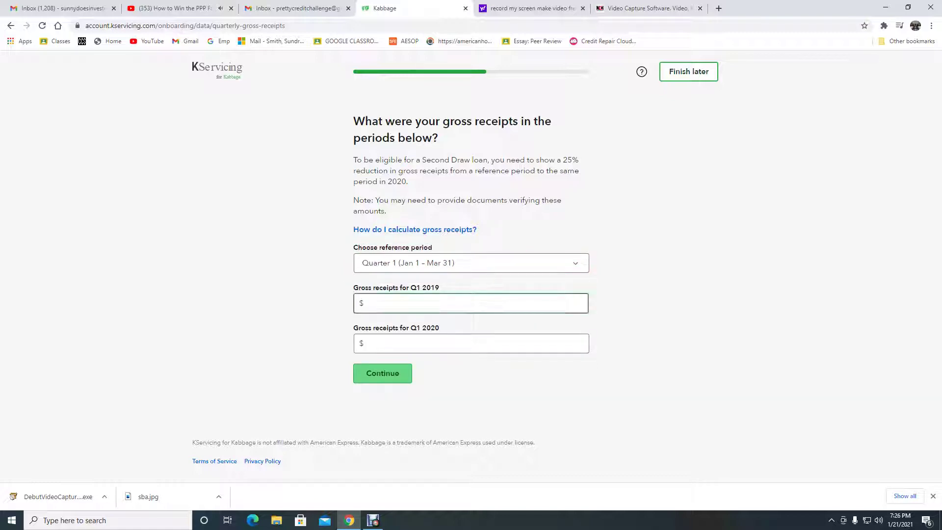
left_click(406, 309)
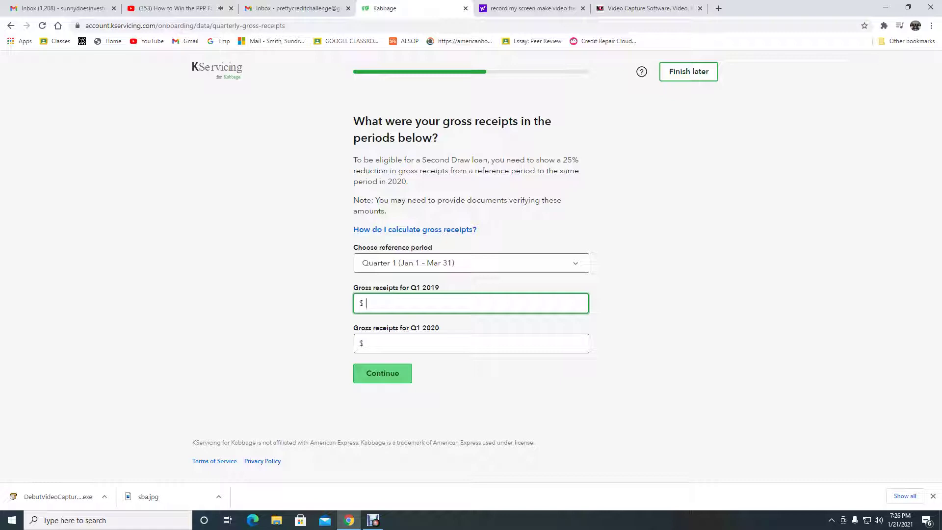
type("120000")
left_click(366, 343)
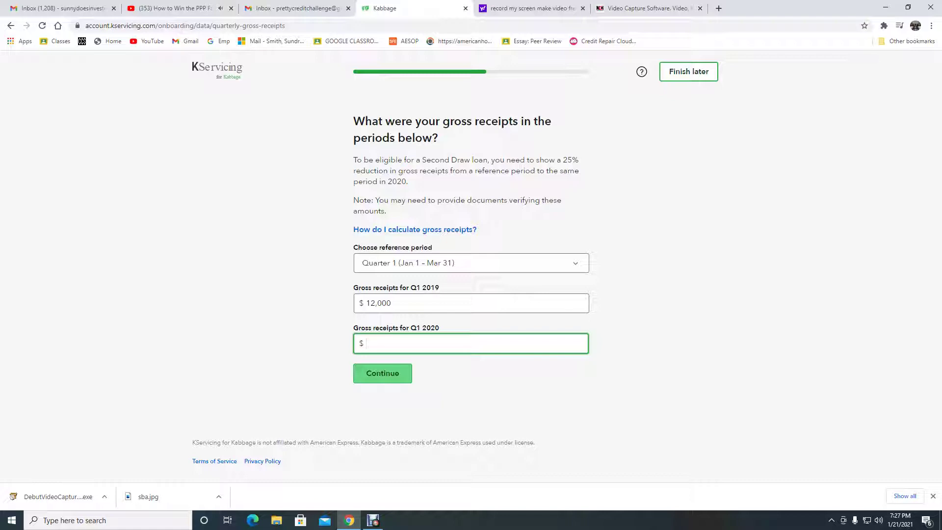
type("8")
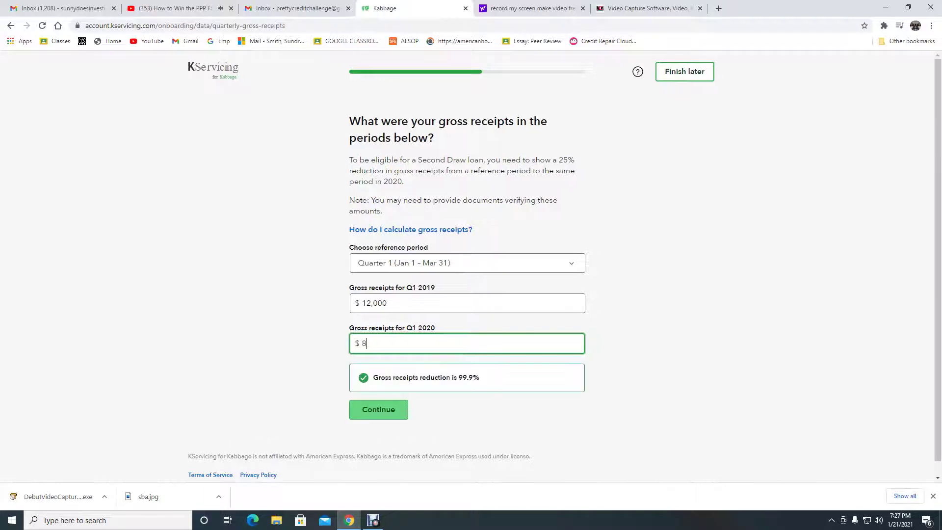
type(",000")
key("Return")
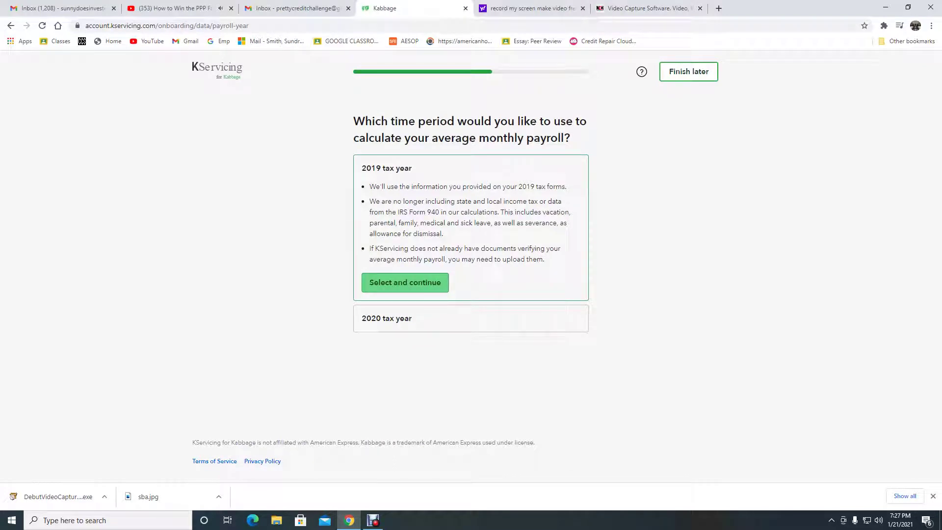
left_click(405, 283)
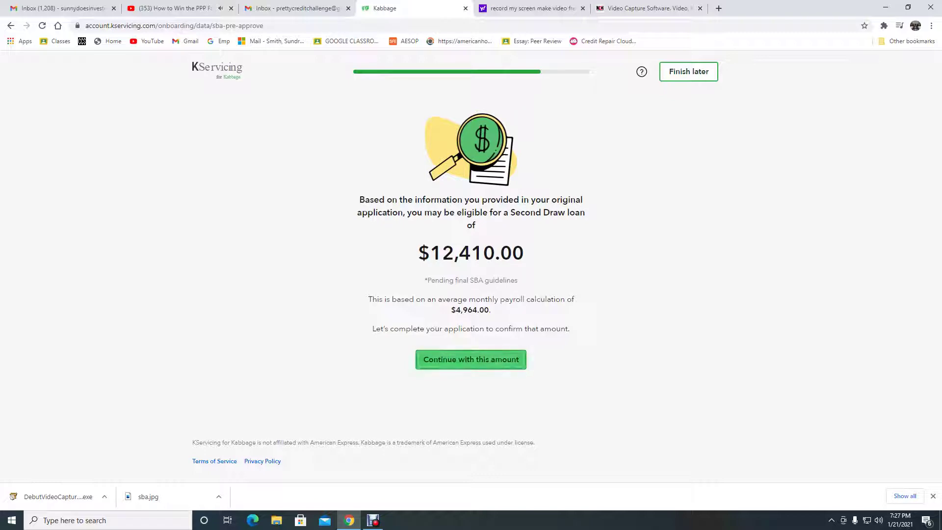
Step: Accept the offered loan amount and set the loan's purpose to payroll costs, rent and mortgage interest, and utilities
left_click(471, 359)
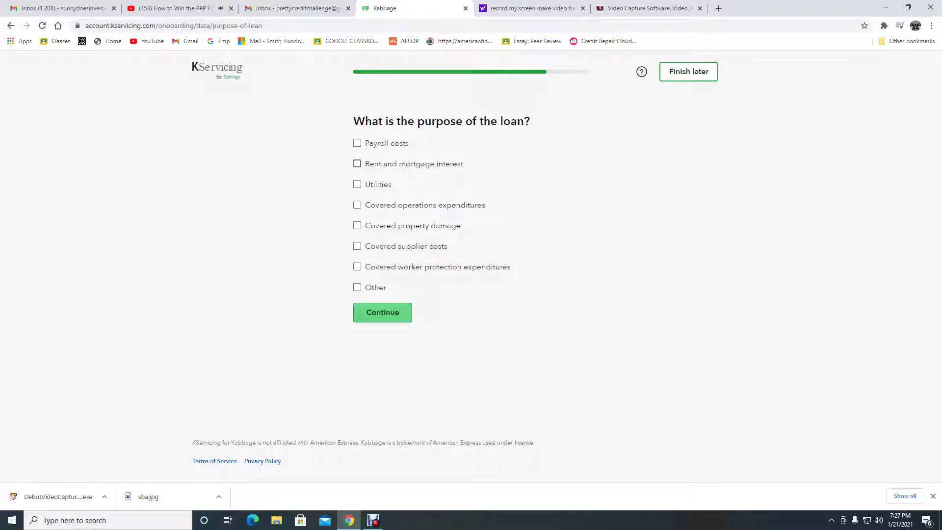
left_click(357, 184)
left_click(358, 143)
left_click(358, 164)
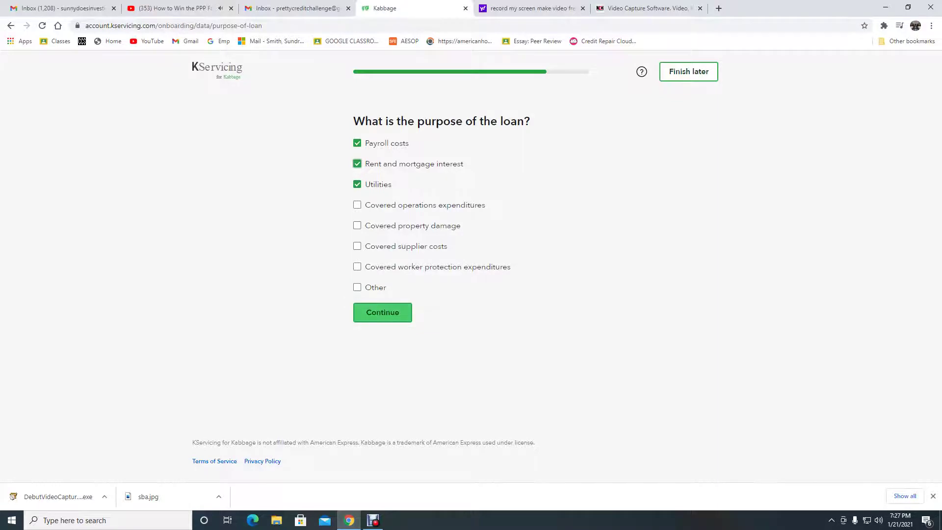
left_click(380, 312)
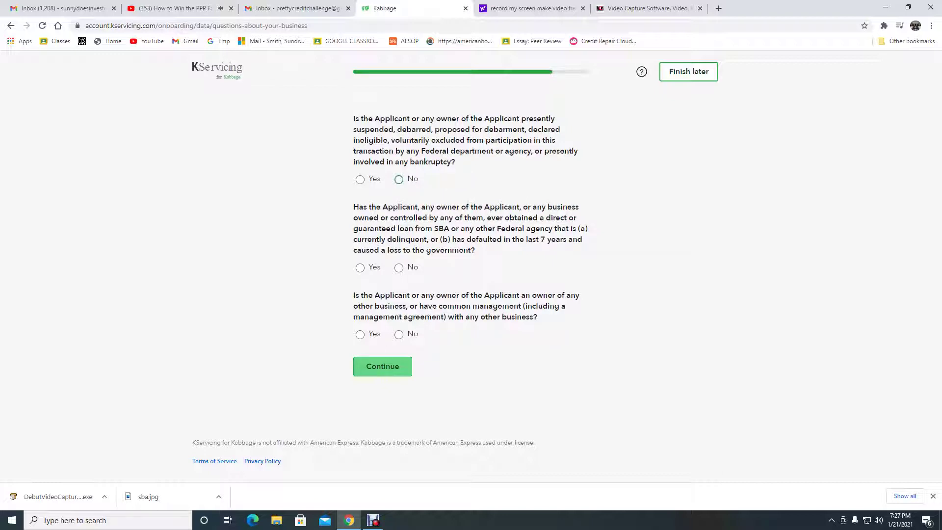
Step: Answer No to the questions on debarment, delinquent or defaulted federal loans, and ownership of other businesses, and continue
left_click(399, 179)
left_click(399, 268)
left_click(398, 335)
left_click(383, 367)
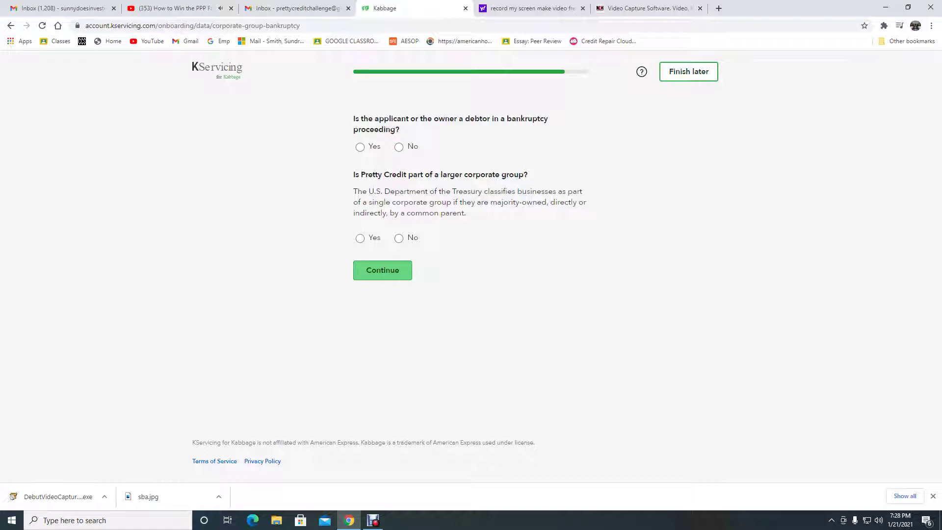
Step: Answer No to the bankruptcy debtor and larger corporate group questions and continue
left_click(399, 146)
left_click(399, 238)
left_click(383, 270)
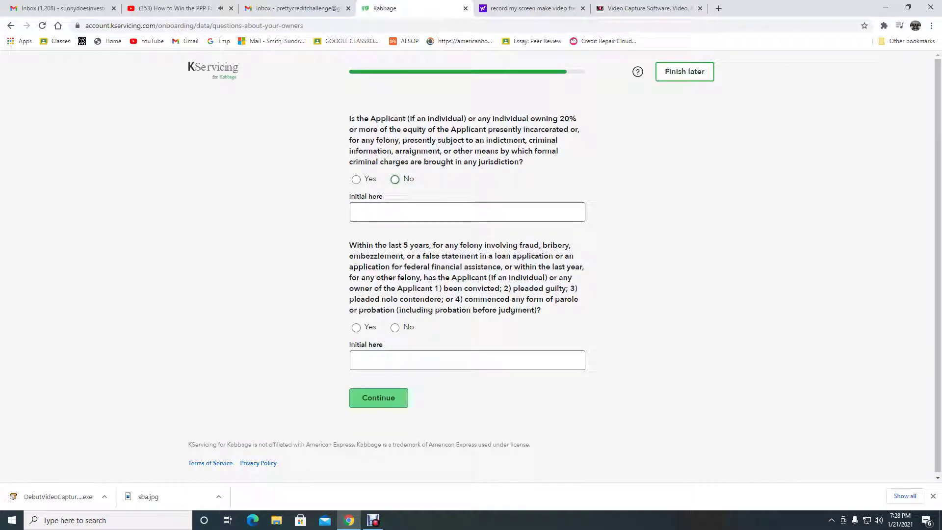
Step: Answer No to both questions about criminal charges and felony convictions, enter the applicant's initials under each, and continue
left_click(395, 180)
left_click(358, 212)
type("SS")
left_click(395, 361)
left_click(395, 328)
left_click(395, 360)
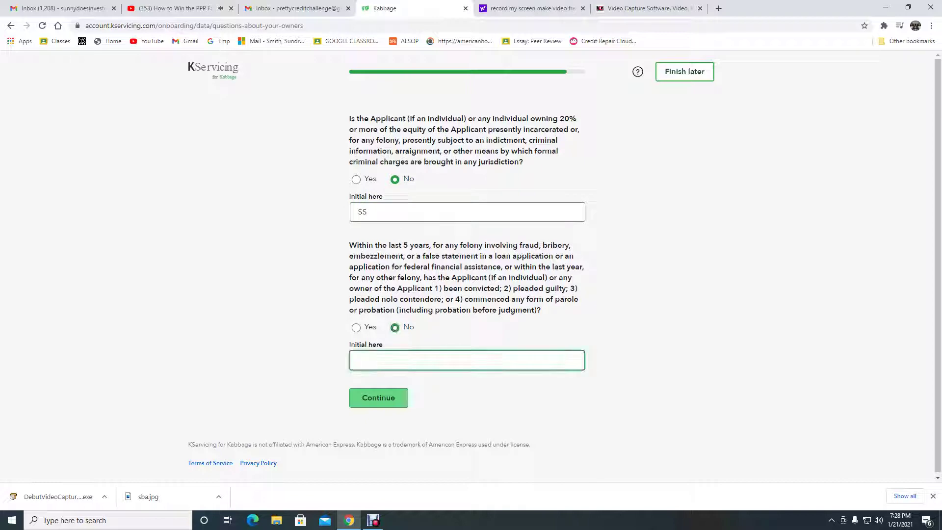
type("SS")
left_click(379, 398)
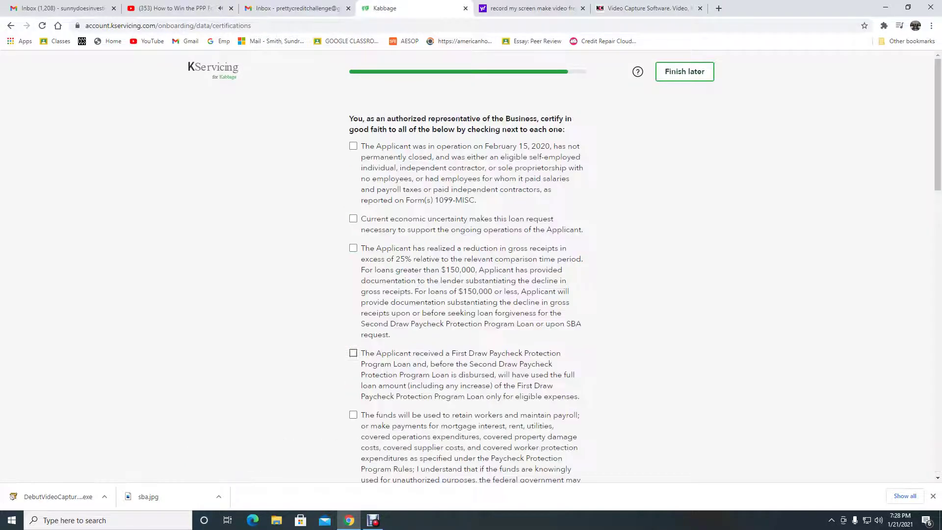
Step: Certify the first five statements: operation on February 15, 2020, economic uncertainty, 25% receipts reduction, First Draw loan use, and permitted use of funds
left_click(353, 146)
key("Tab")
key("space")
key("Tab")
key("space")
key("Tab")
key("space")
key("Tab")
key("space")
scroll(472, 265, "down", 1)
scroll(471, 265, "down", 5)
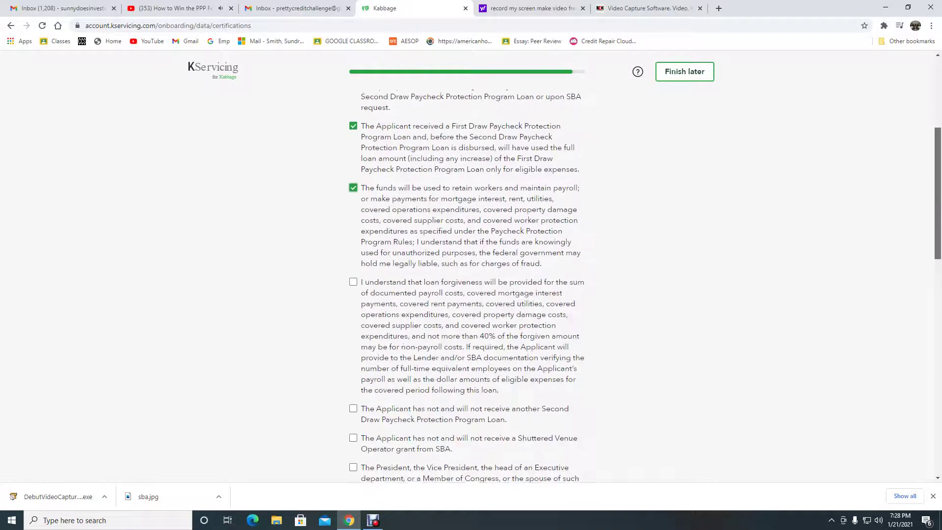
Step: Certify the statements on loan forgiveness, no other Second Draw loan, no Shuttered Venue Operator grant, and no controlling interest by government officials
key("Tab")
key("space")
key("Tab")
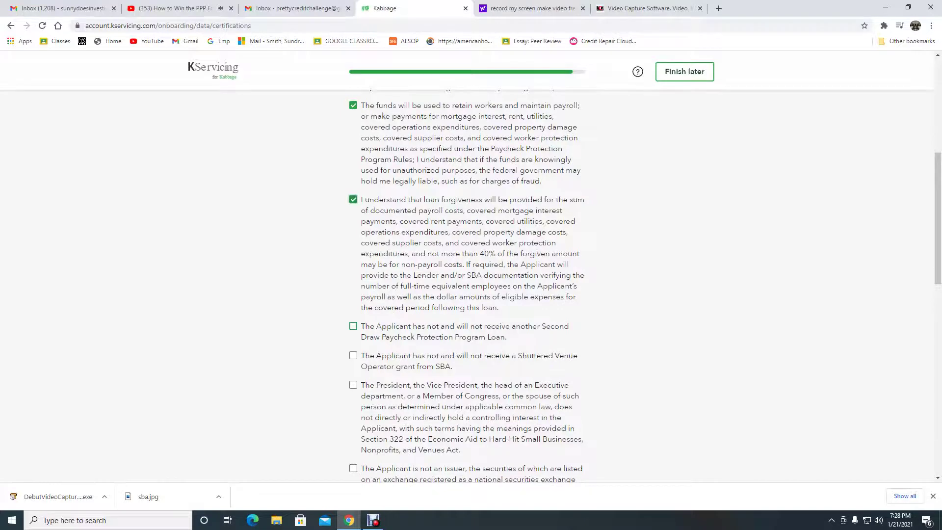
key("space")
key("Tab")
key("space")
key("Tab")
key("space")
scroll(471, 265, "down", 6)
key("Tab")
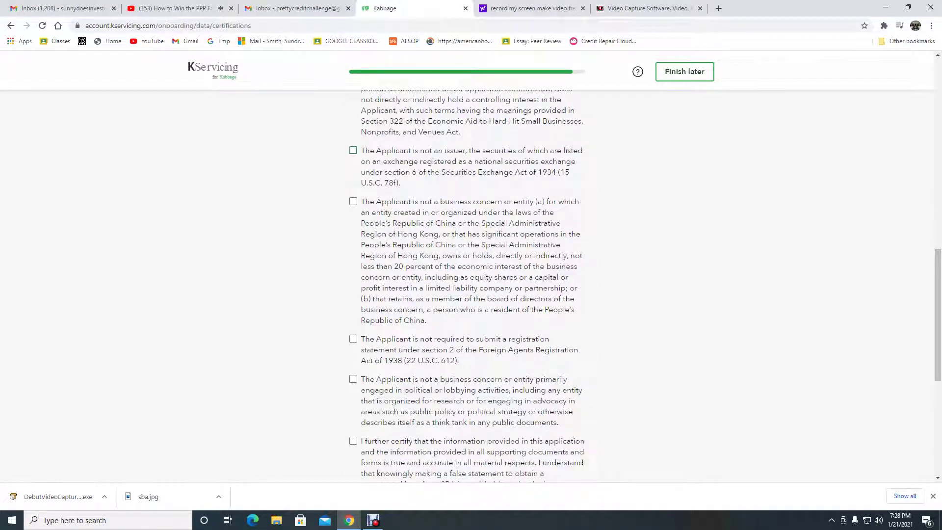
Step: Certify the statements on securities issuers, China or Hong Kong ties, foreign agent registration, political or lobbying activities, and accuracy of the information
key("space")
key("Tab")
key("space")
key("Tab")
key("space")
key("Tab")
key("space")
key("Tab")
key("space")
scroll(472, 285, "down", 3)
scroll(471, 285, "down", 3)
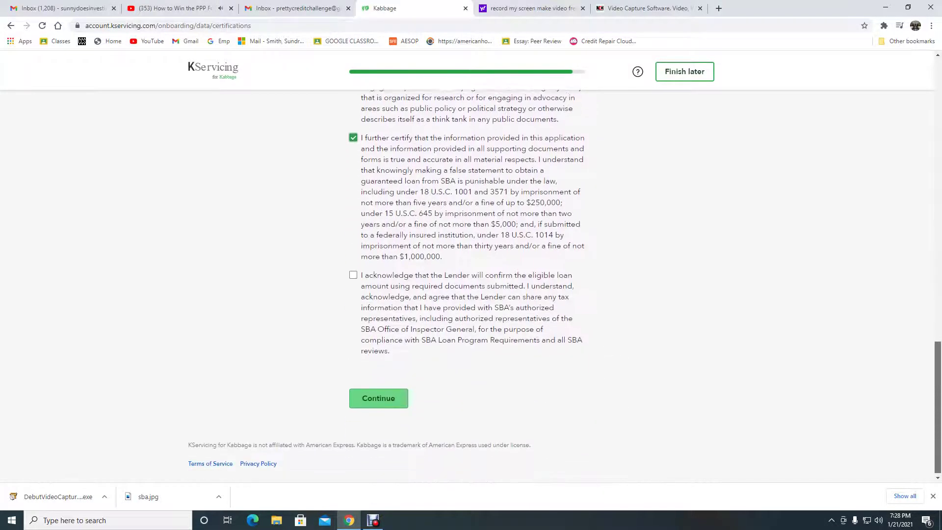
Step: Acknowledge the Lender's loan amount confirmation and tax information sharing, check the certifications, and continue to the application review
key("Tab")
key("space")
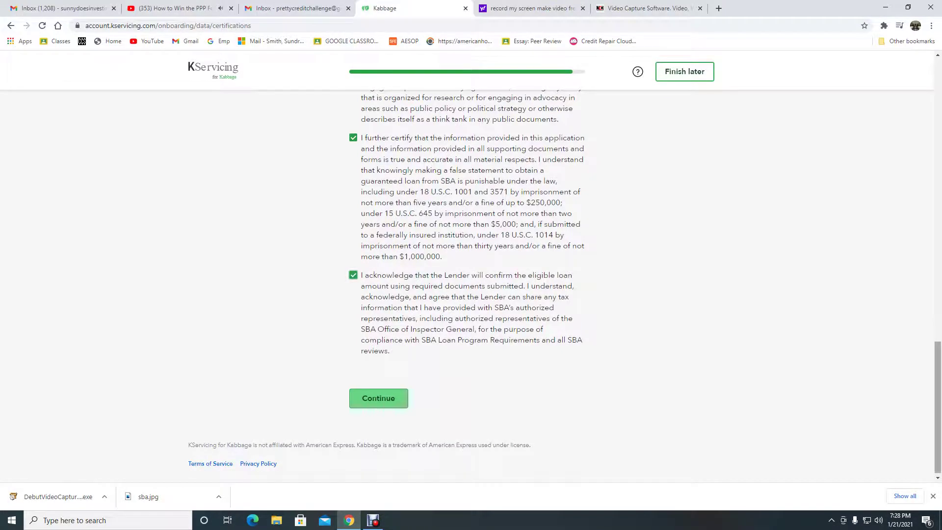
scroll(471, 284, "up", 15)
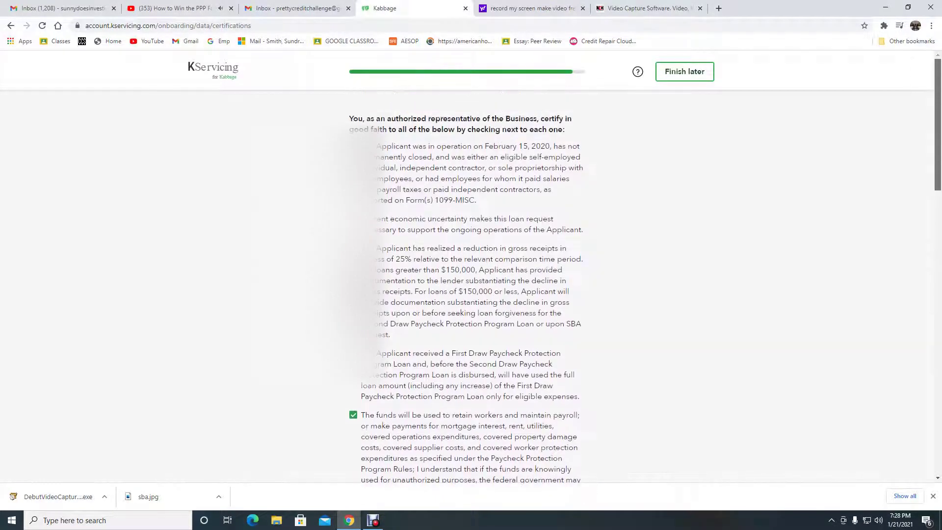
scroll(472, 285, "down", 15)
left_click(378, 396)
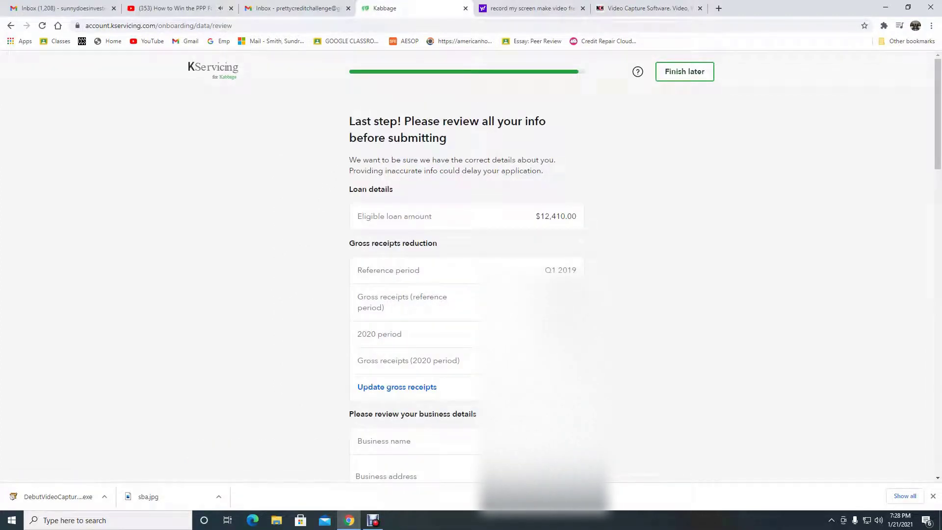
Step: Update the gross receipts for Q1 2020 to $8,400 and return to the application review
scroll(471, 270, "down", 1)
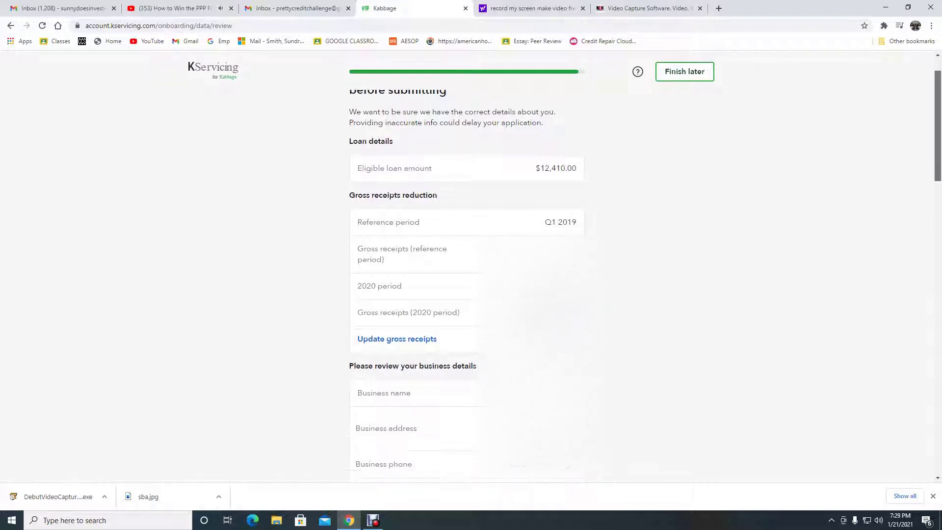
scroll(471, 270, "down", 1)
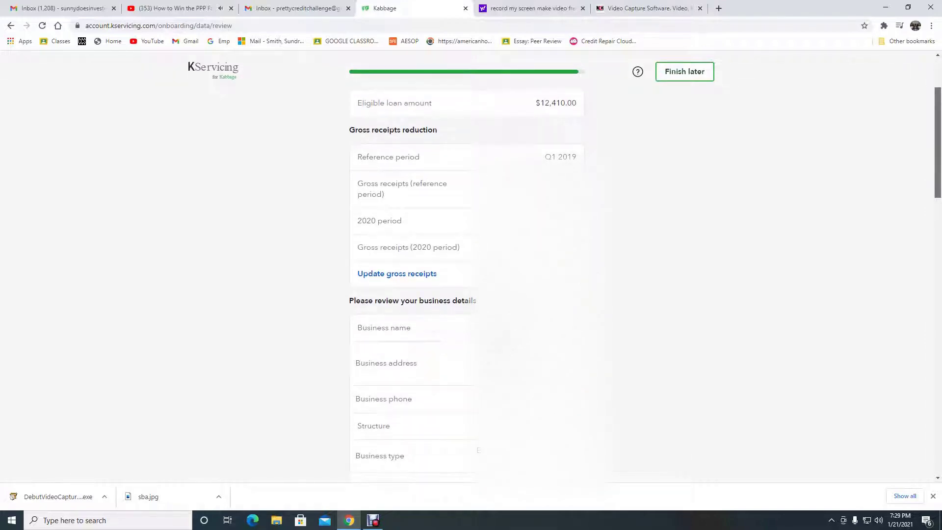
scroll(471, 270, "down", 1)
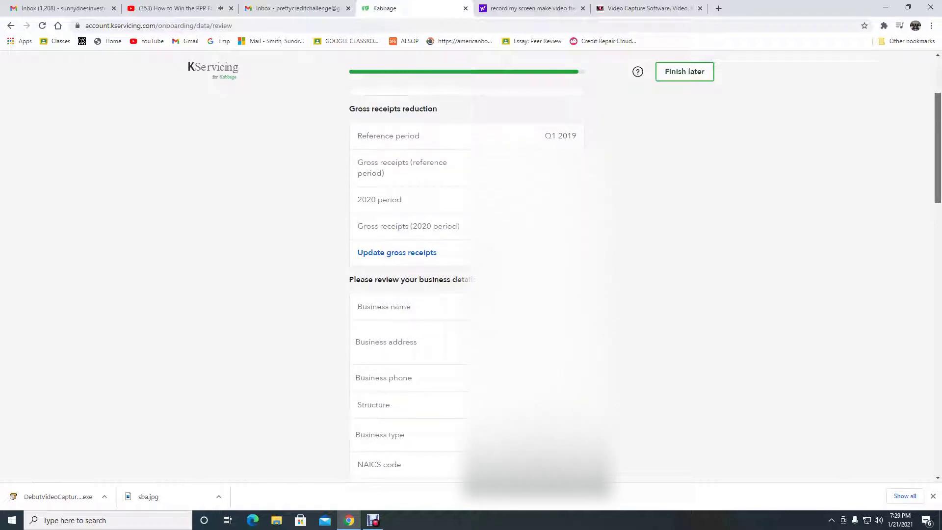
left_click(397, 252)
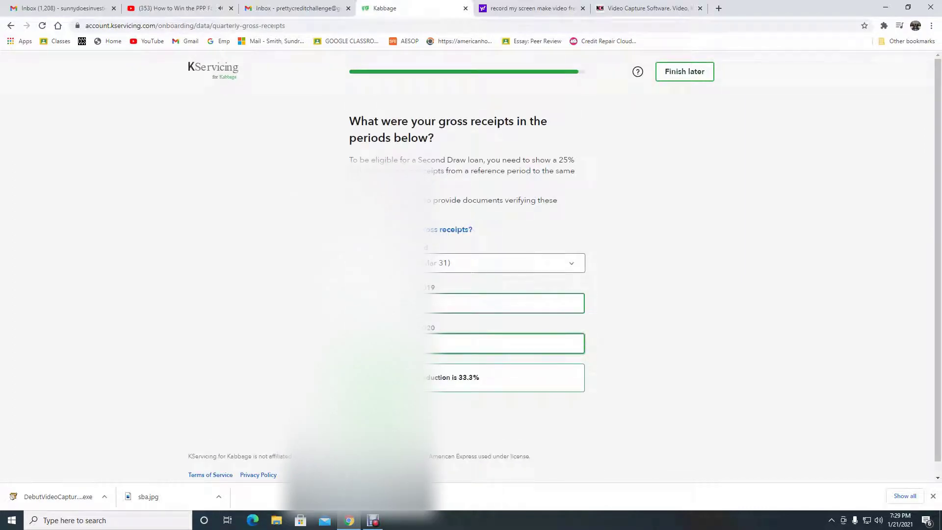
key("BackSpace")
type("00")
key("Return")
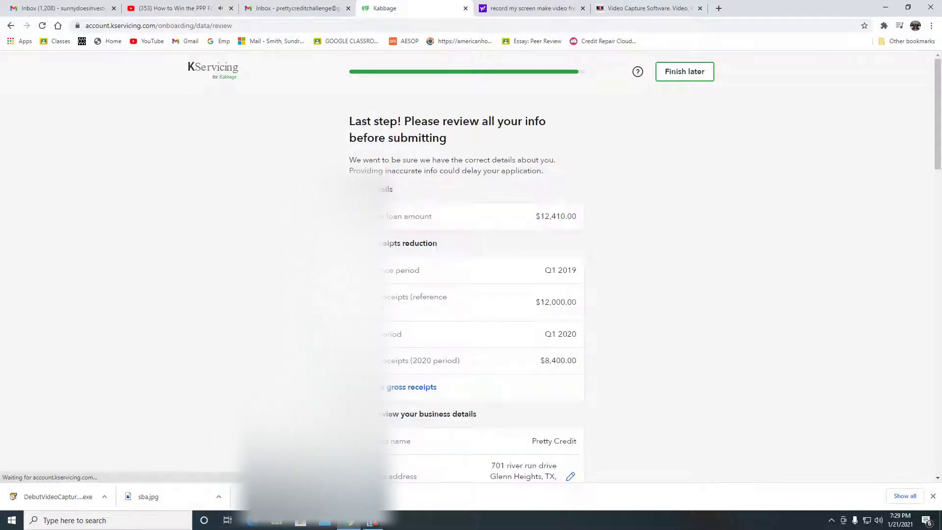
Step: Recheck the gross receipts entries for Q1 2019 and Q1 2020 and return to the application review
scroll(466, 295, "down", 2)
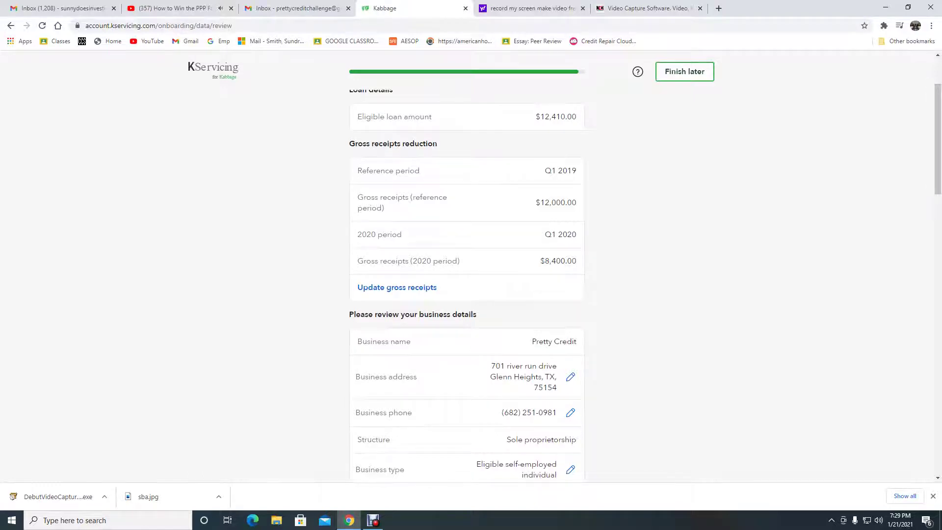
left_click(397, 287)
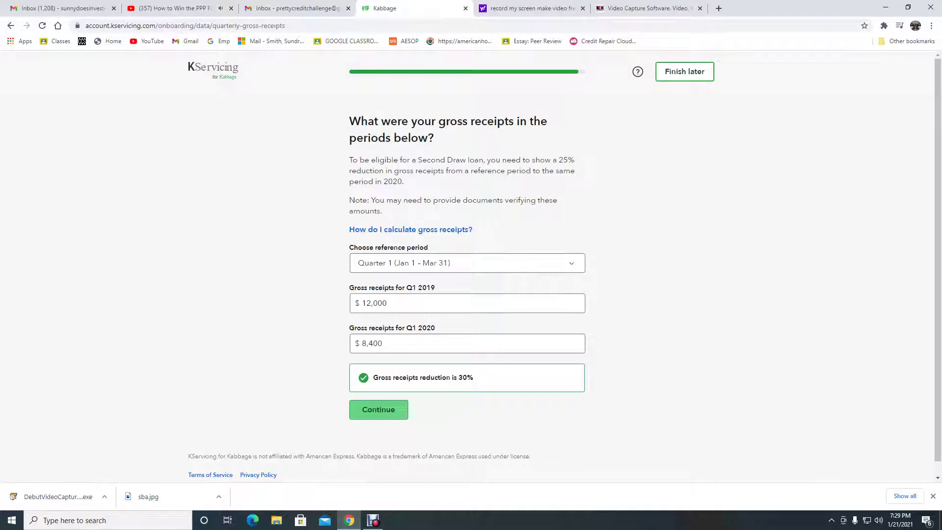
left_click(378, 409)
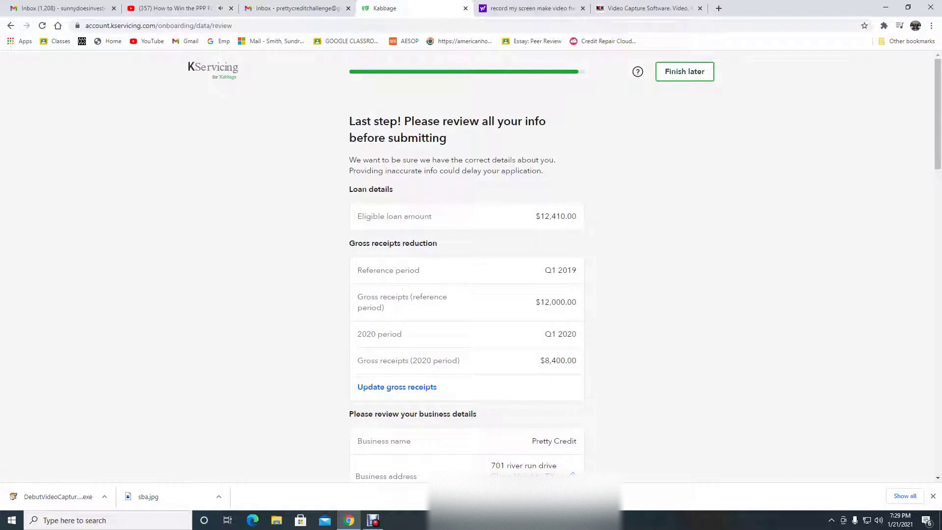
Step: Review the business and personal details, accept the final certification statement, and submit the application
scroll(467, 270, "down", 5)
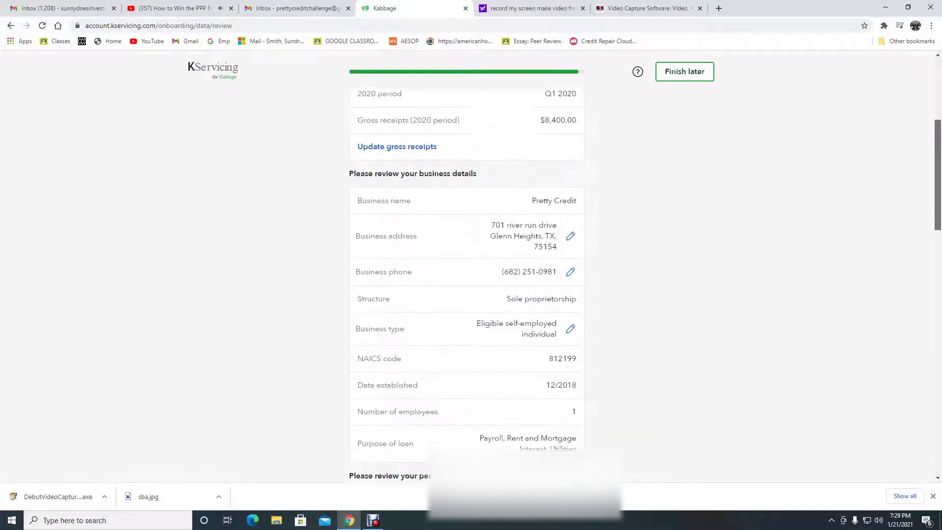
scroll(466, 285, "down", 4)
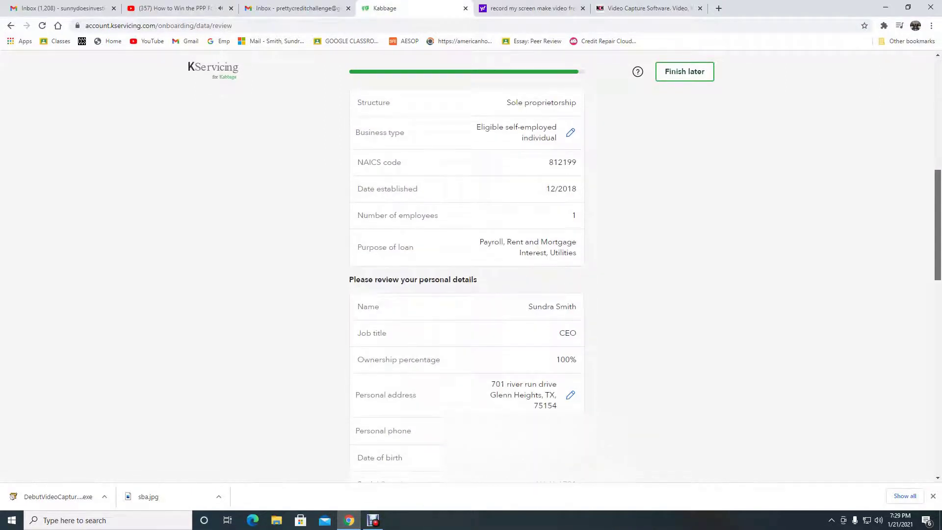
scroll(466, 285, "down", 3)
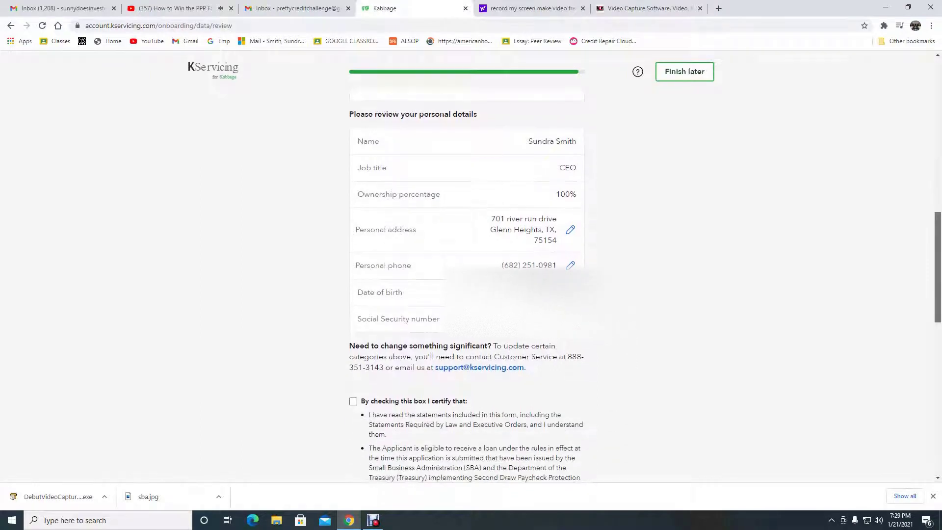
scroll(466, 285, "down", 4)
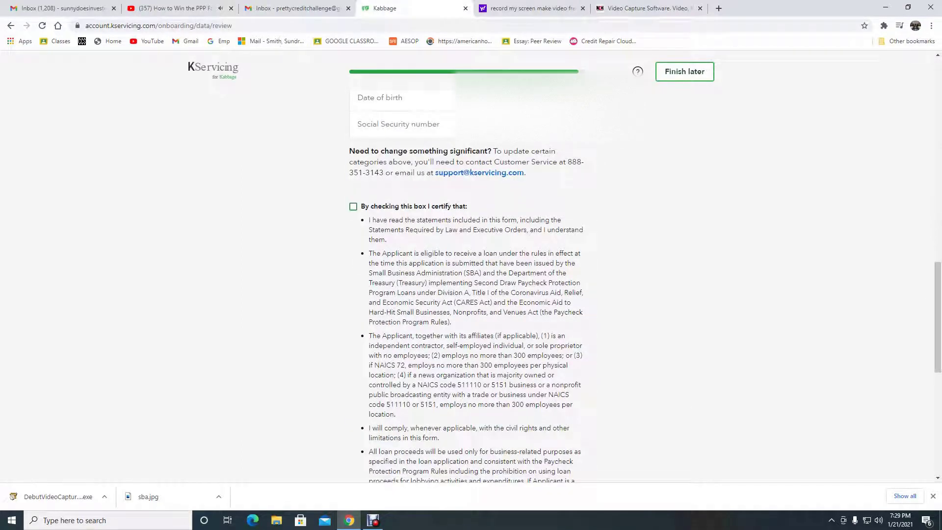
left_click(353, 207)
left_click_drag(938, 318, 938, 379)
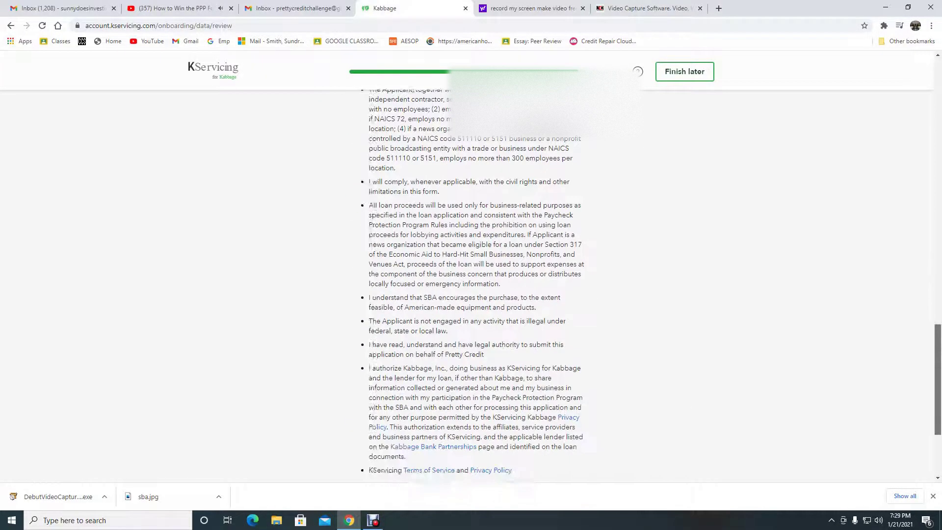
scroll(369, 368, "down", 3)
left_click(378, 395)
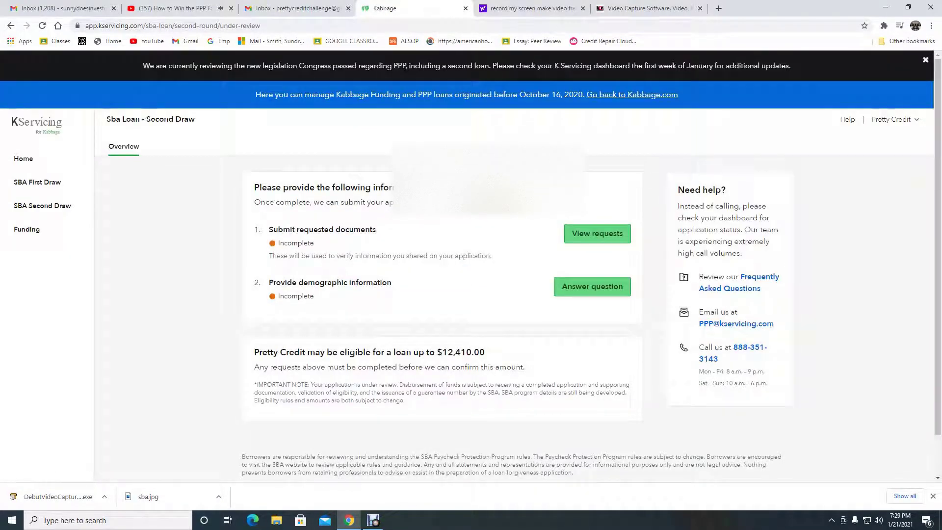
Step: Examine the requested documents and the servicer's note for the Second Draw loan, and return to the overview
left_click(597, 233)
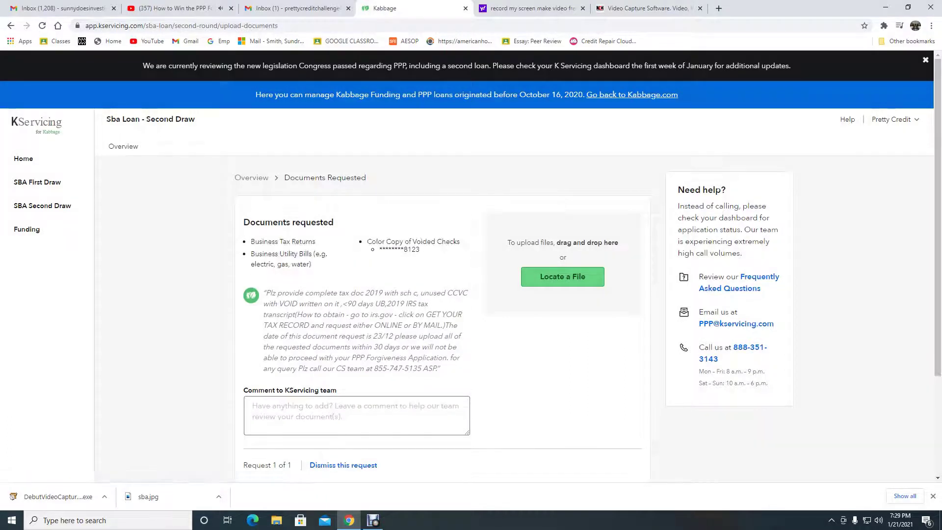
scroll(442, 295, "down", 1)
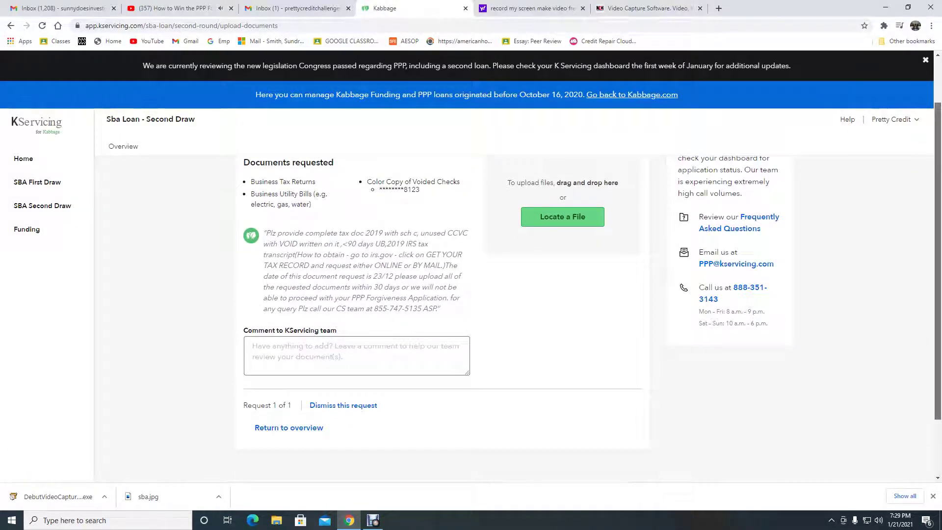
scroll(442, 294, "up", 1)
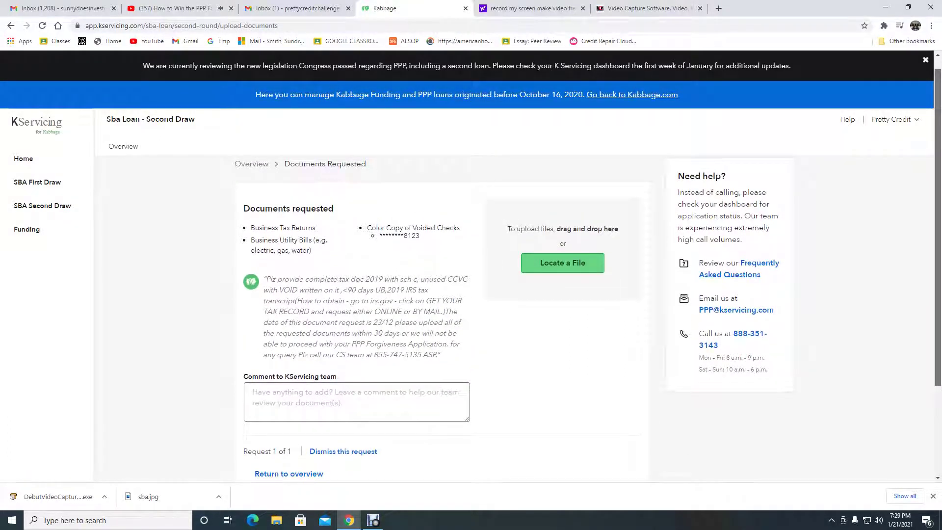
scroll(442, 294, "down", 1)
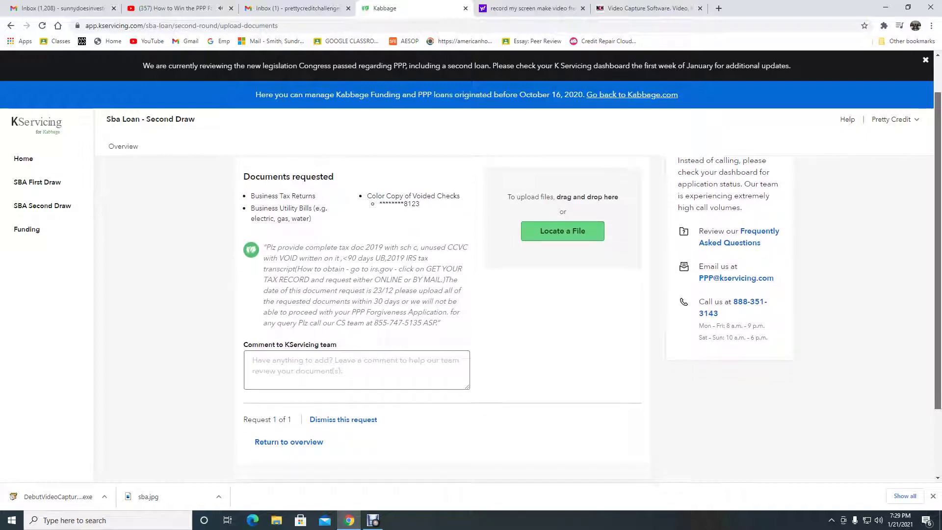
scroll(442, 295, "down", 2)
scroll(442, 294, "up", 2)
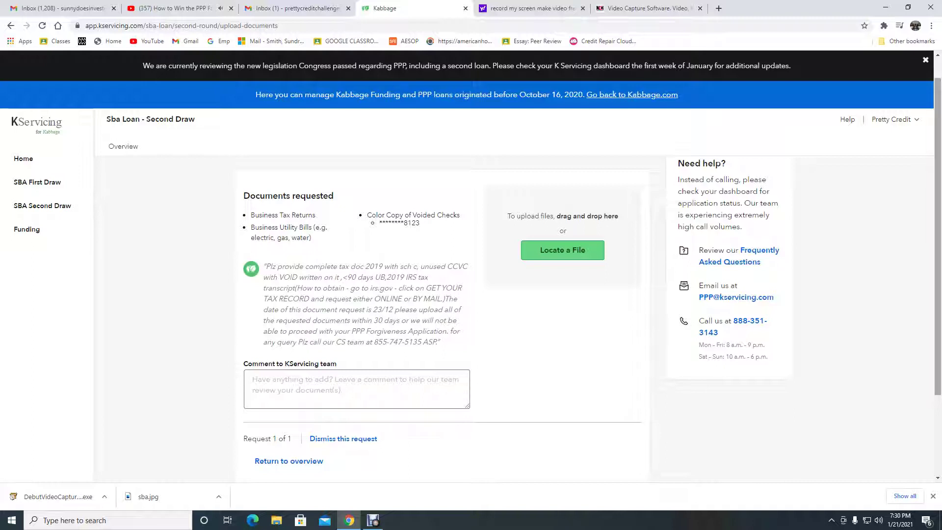
scroll(589, 279, "down", 2)
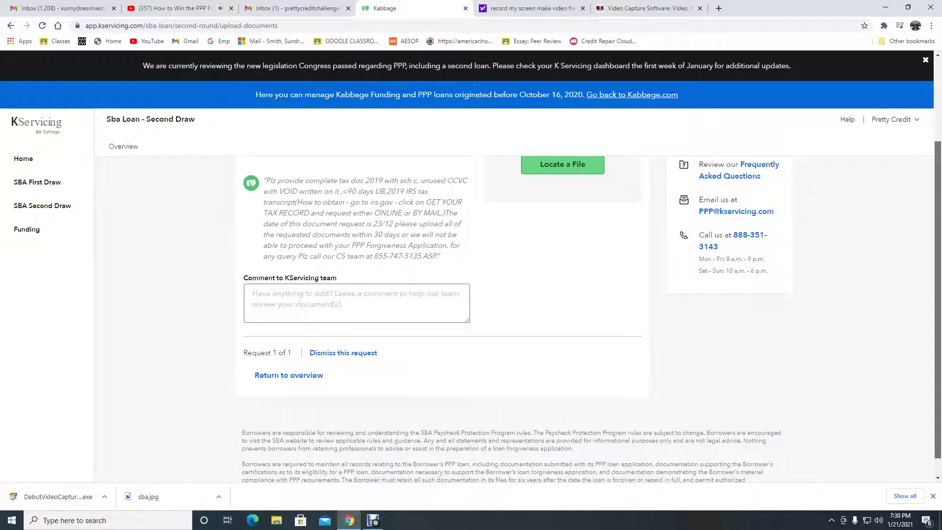
scroll(589, 280, "up", 1)
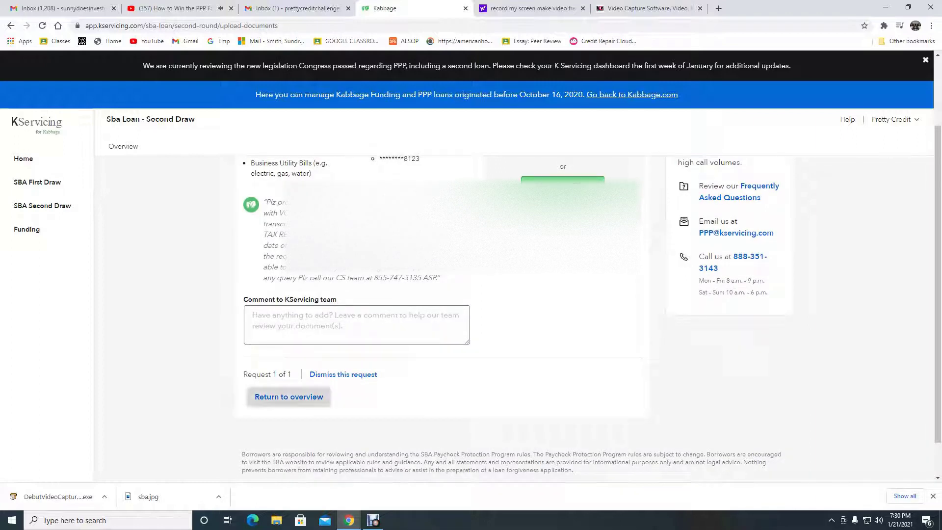
left_click(289, 397)
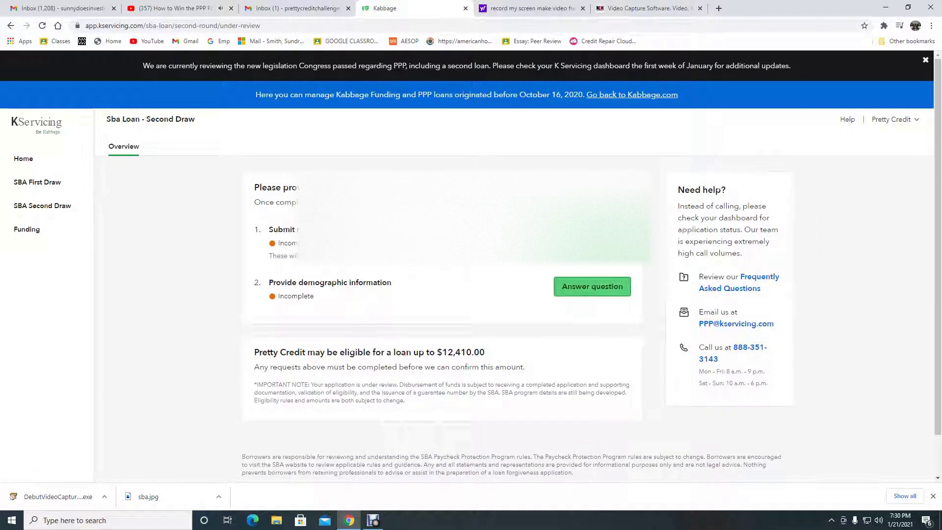
Step: Answer Yes to providing demographic information and start adding the listed principal's information
left_click(593, 286)
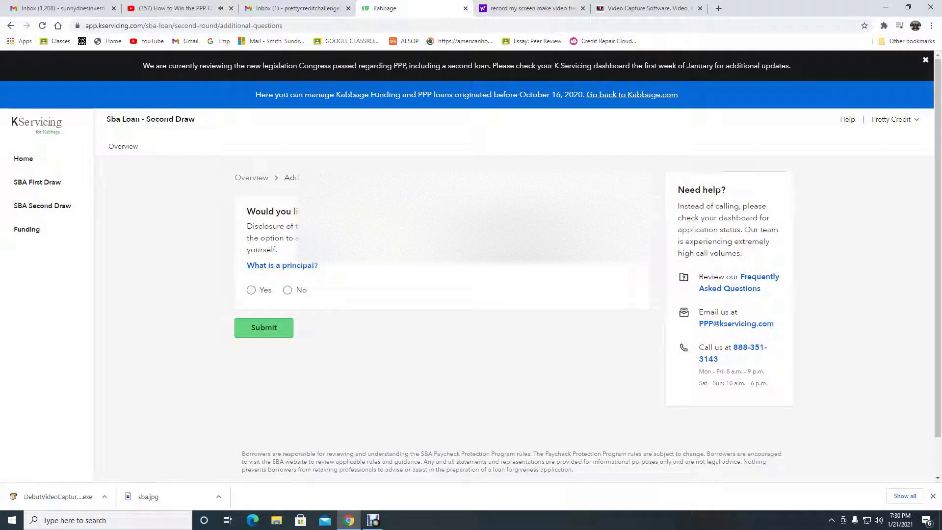
left_click(251, 290)
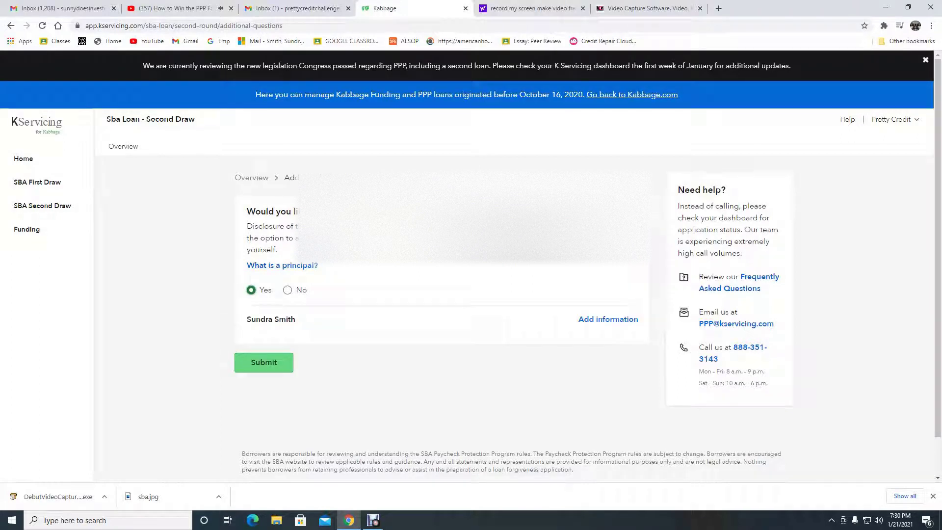
left_click(608, 319)
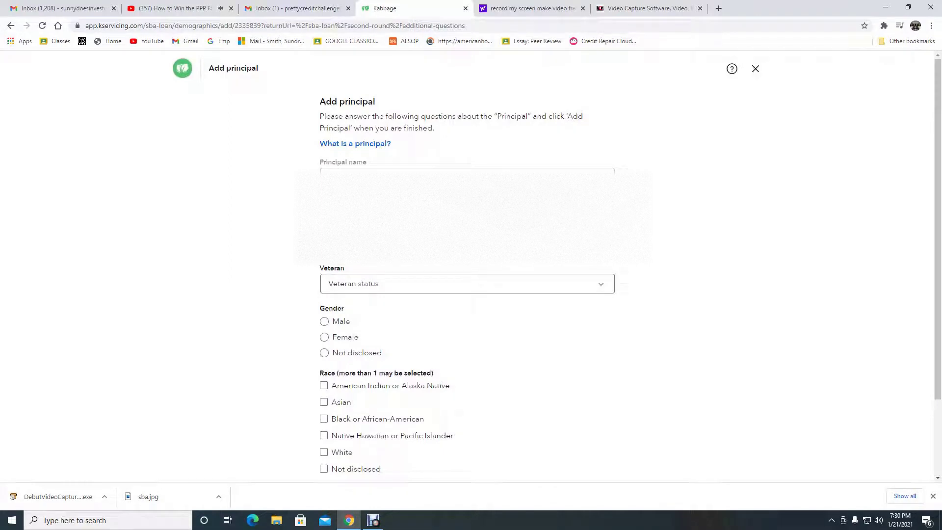
Step: Set the principal's gender to Female, race to Black or African-American, and ethnicity to Not Hispanic or Latino, and add the principal
left_click(324, 337)
left_click(324, 419)
double_click(331, 308)
left_click(922, 308)
scroll(324, 373, "down", 2)
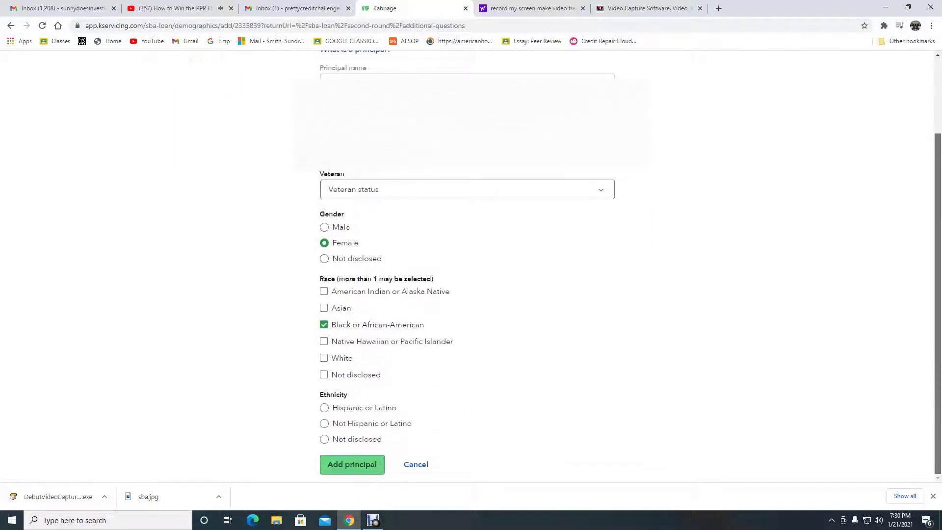
left_click(324, 423)
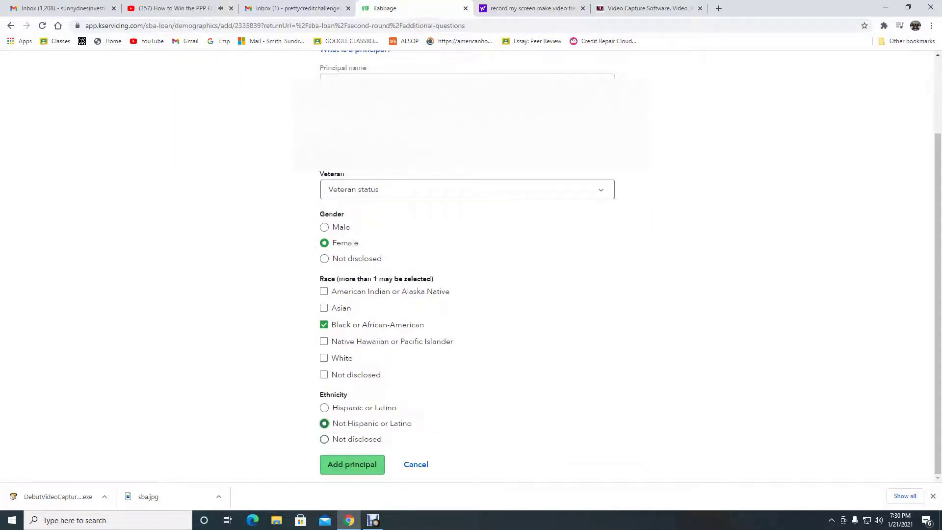
left_click(352, 464)
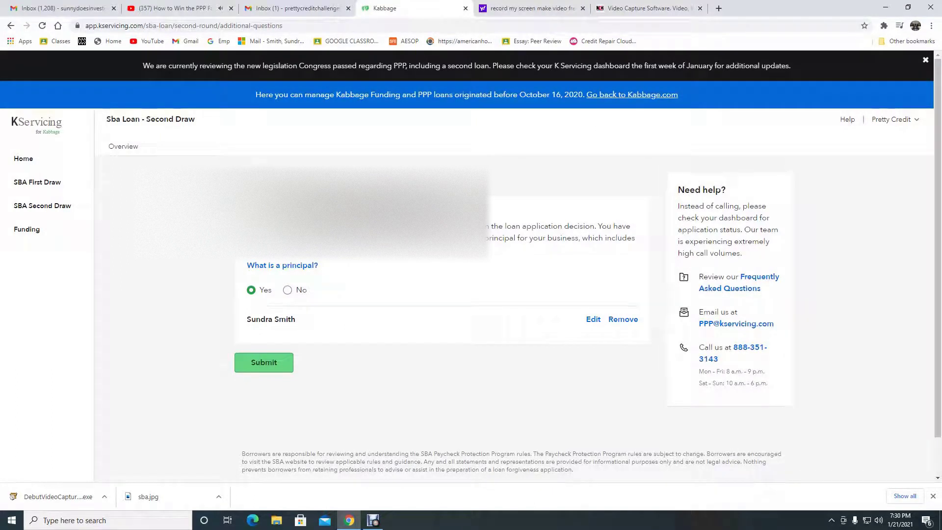
Step: Submit the principal's demographic information and open the document requests for the Second Draw loan, placing the cursor in the team comment
left_click(264, 363)
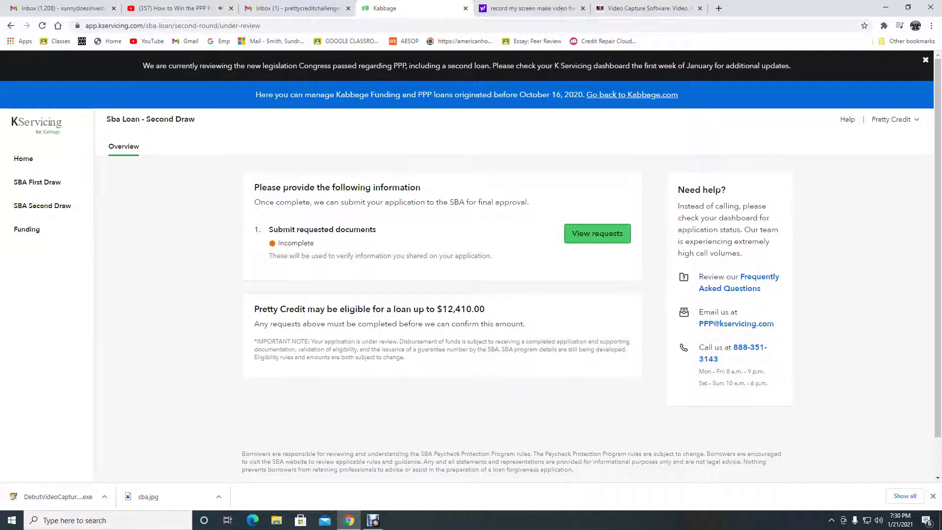
left_click(598, 233)
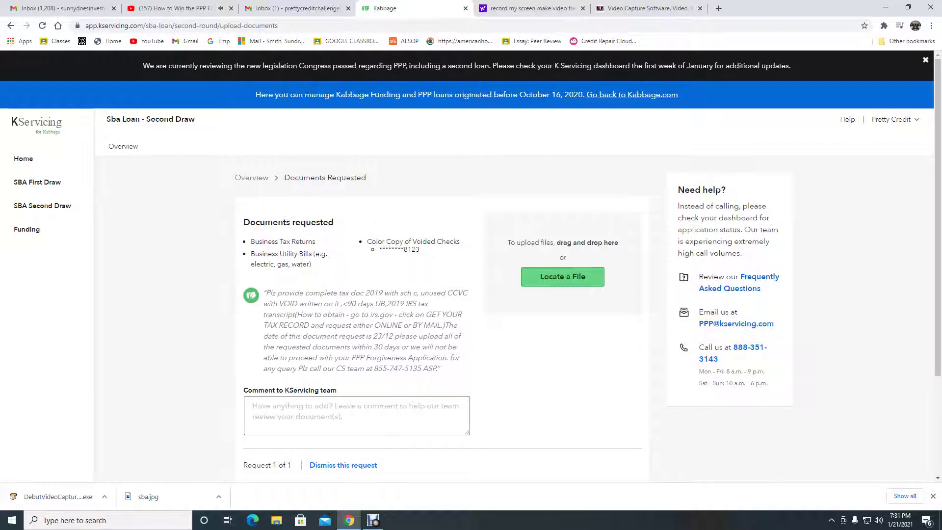
left_click(357, 415)
Step: Leave the document requests for the home page, close the loan servicing and first inbox tabs, and show the YouTube video
left_click(23, 159)
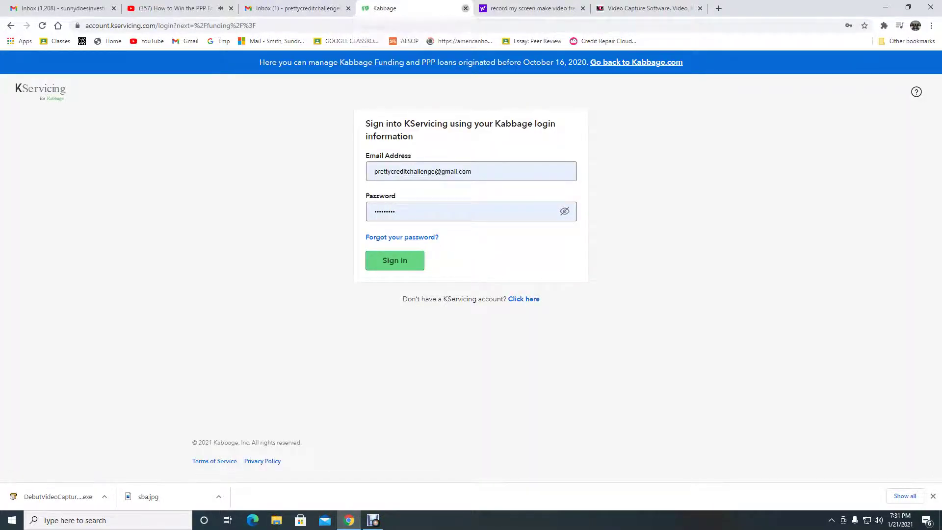
left_click(466, 8)
left_click(171, 8)
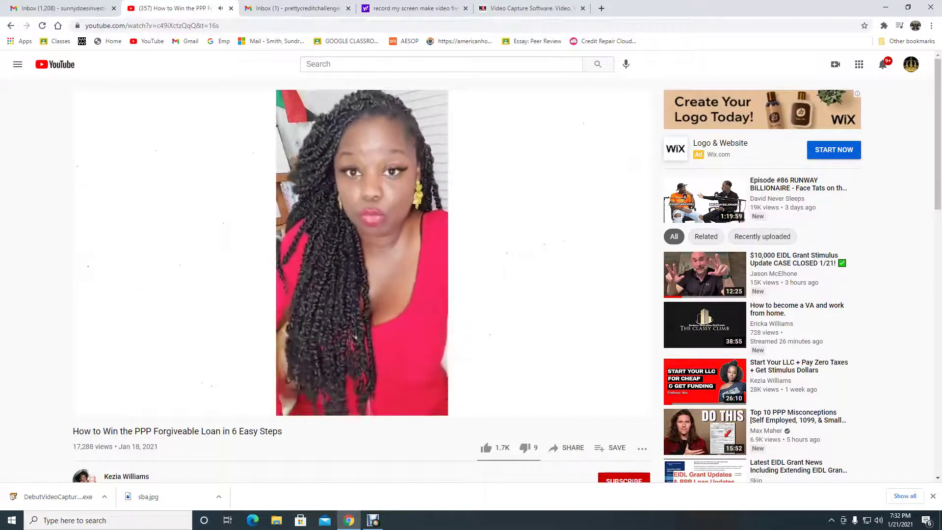
left_click(114, 8)
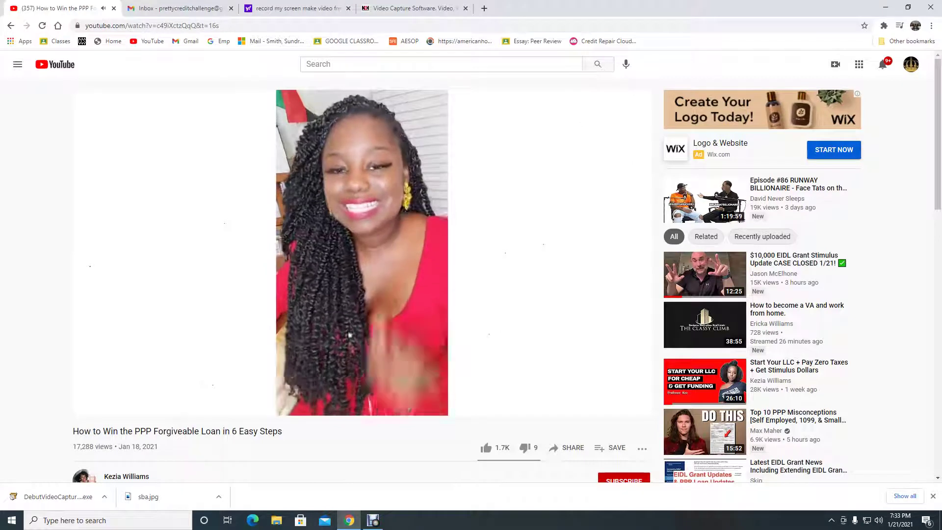
Step: Pause the YouTube video "How to Win the PPP Forgiveable Loan in 6 Easy Steps"
mouse_move(351, 343)
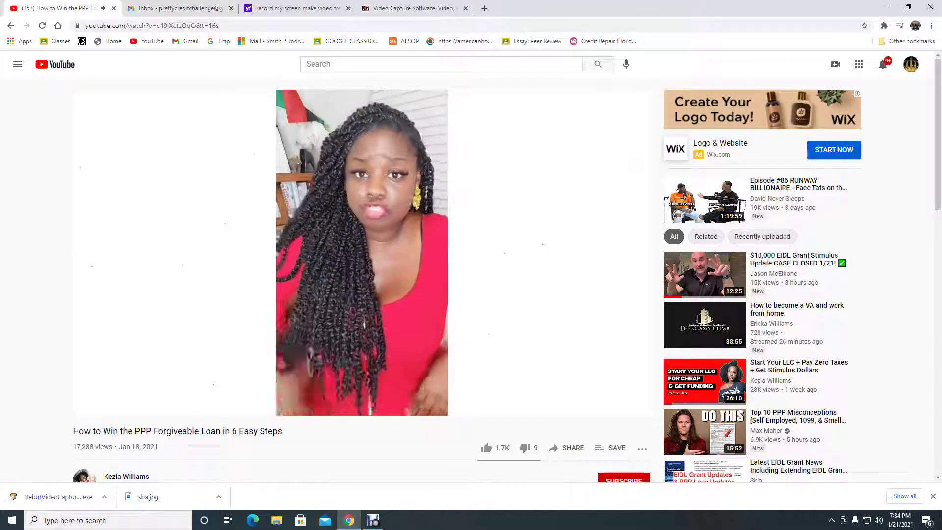
mouse_move(89, 405)
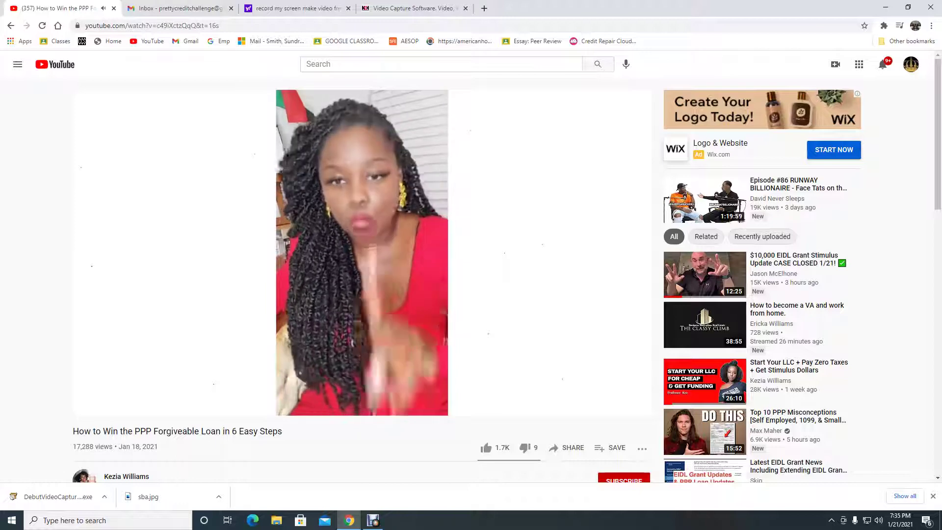
left_click(90, 405)
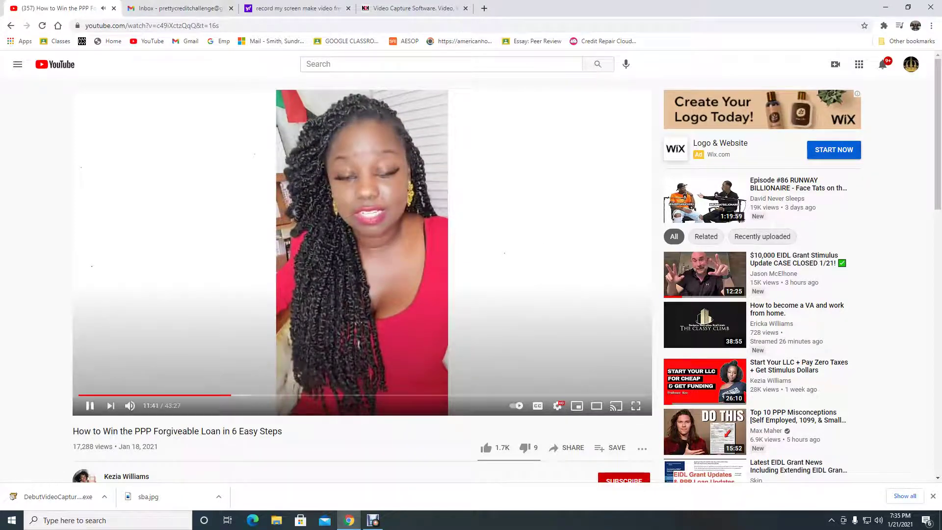